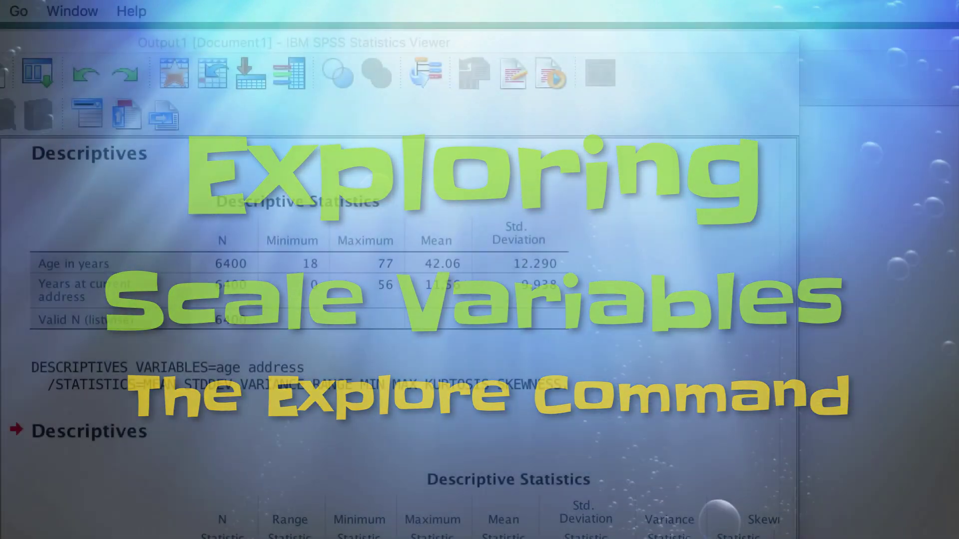
- Run Explore with Age in years and Years at current address as dependent variables
left_click(407, 240)
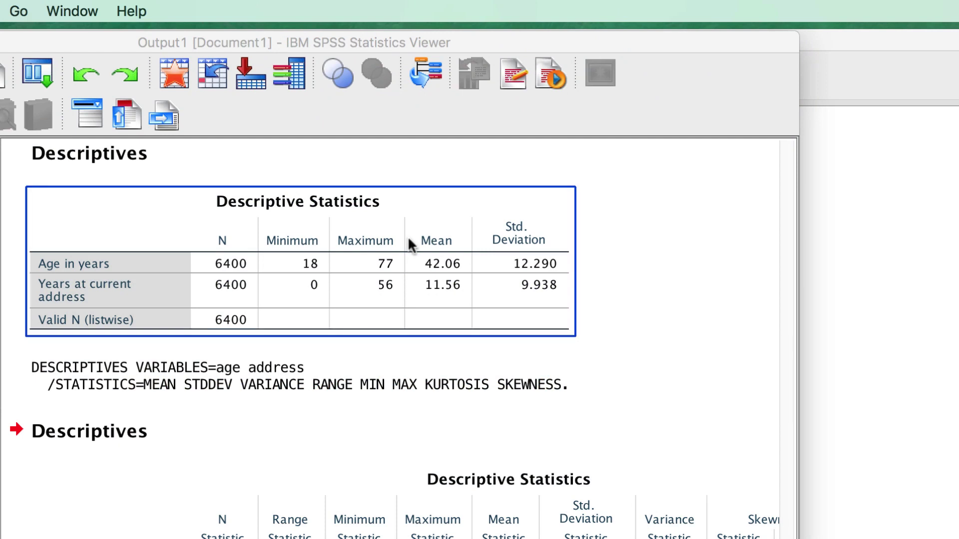
left_click(576, 307)
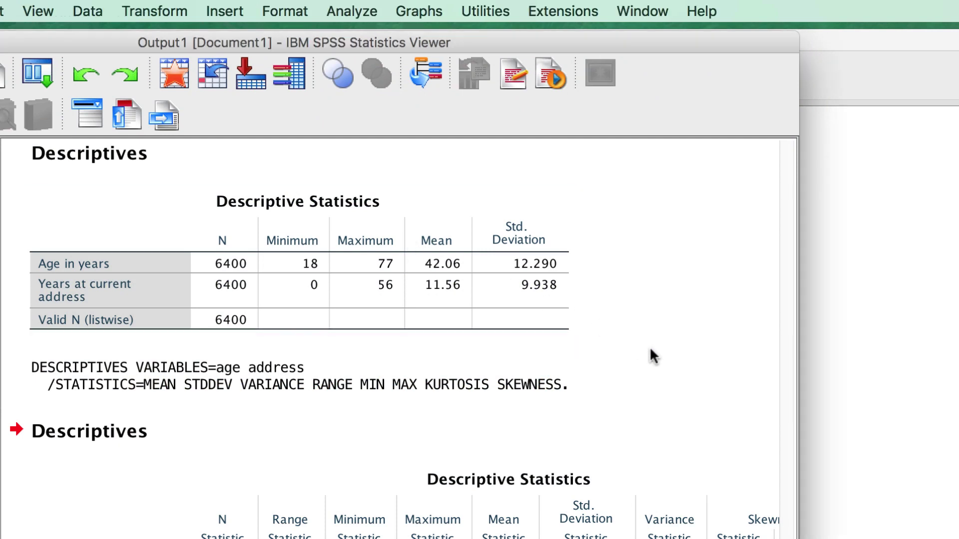
left_click(352, 11)
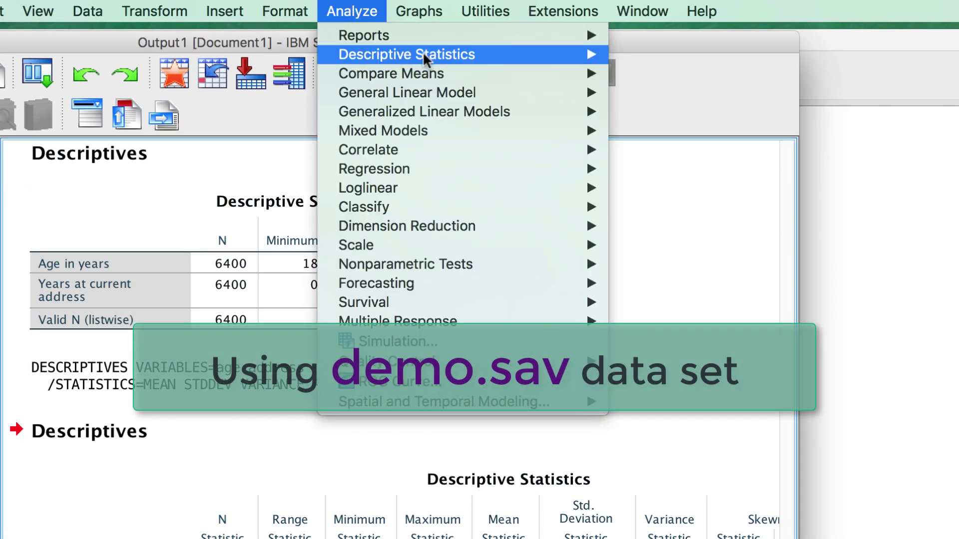
mouse_move(428, 56)
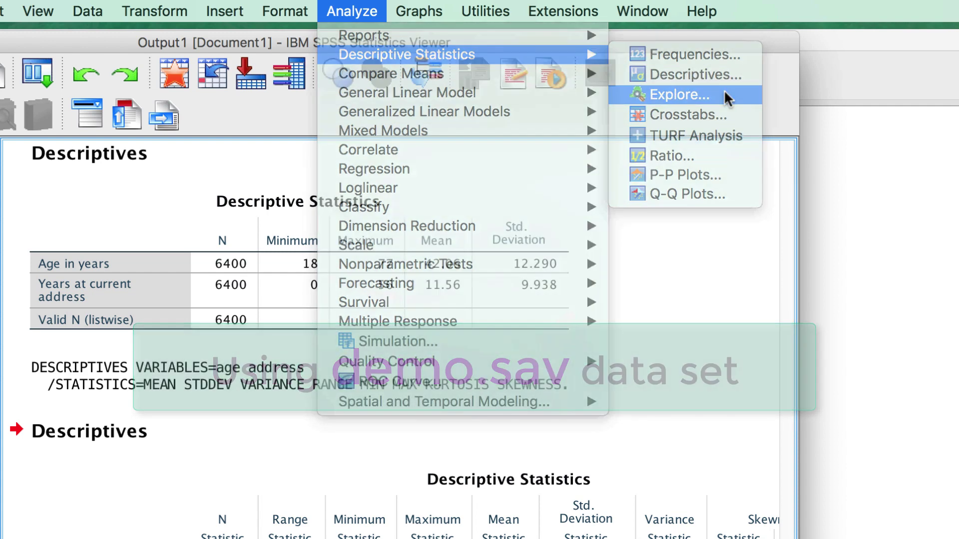
left_click(724, 92)
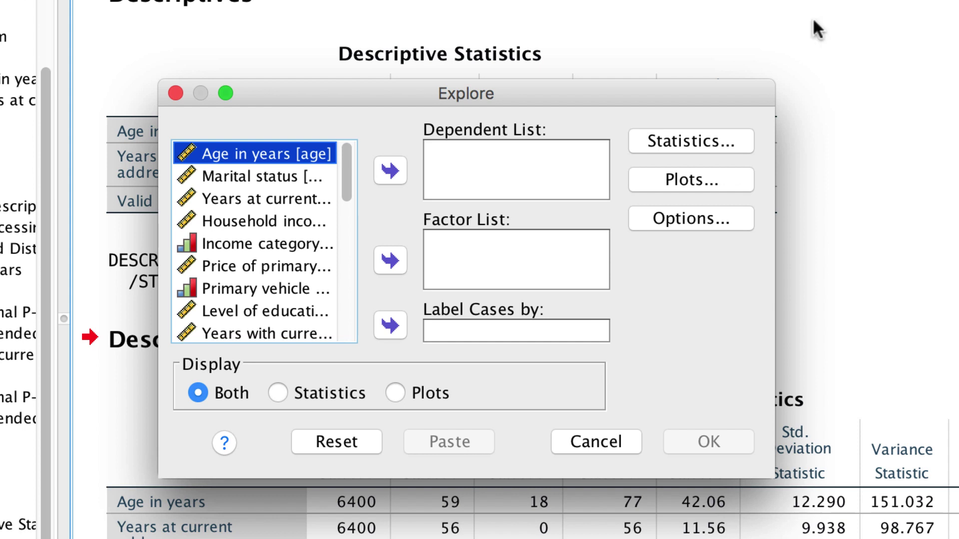
left_click(390, 171)
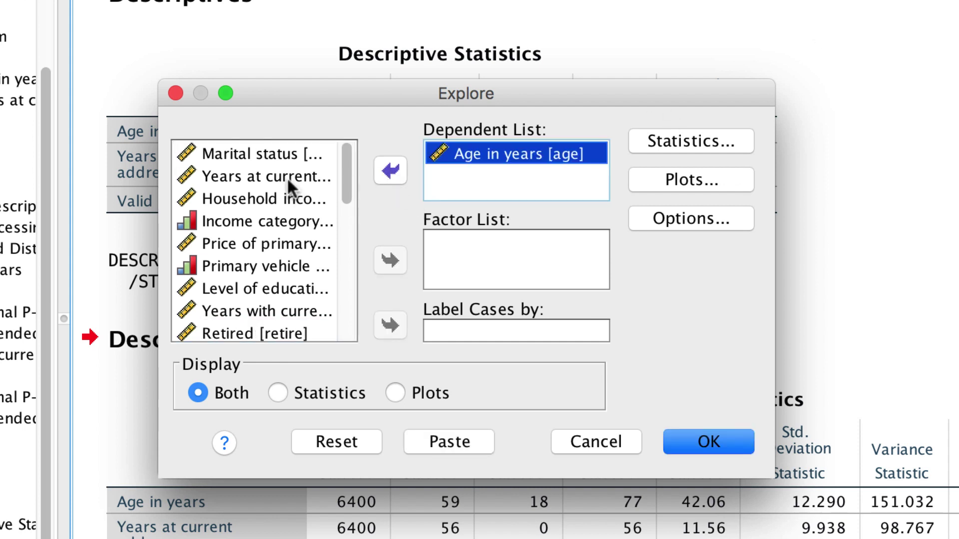
left_click(289, 177)
left_click(385, 170)
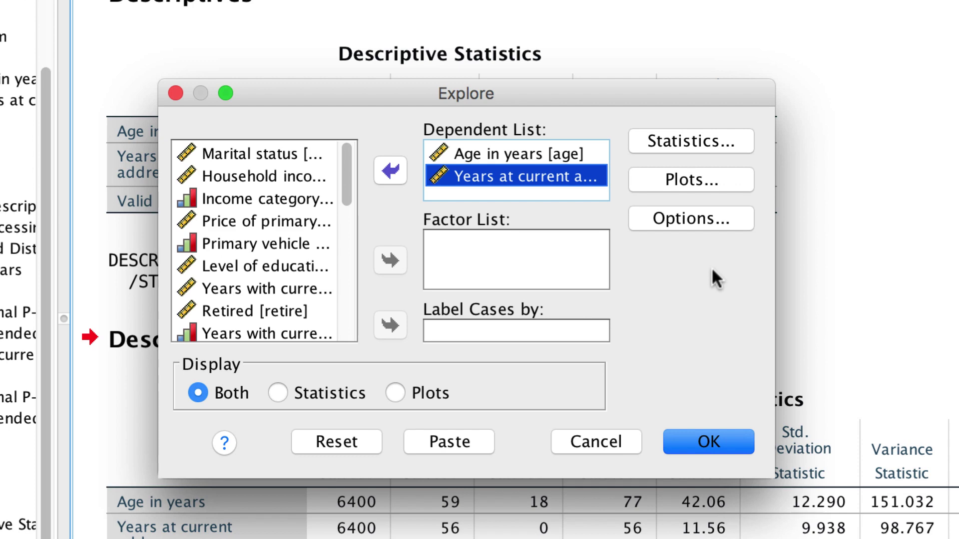
left_click(709, 442)
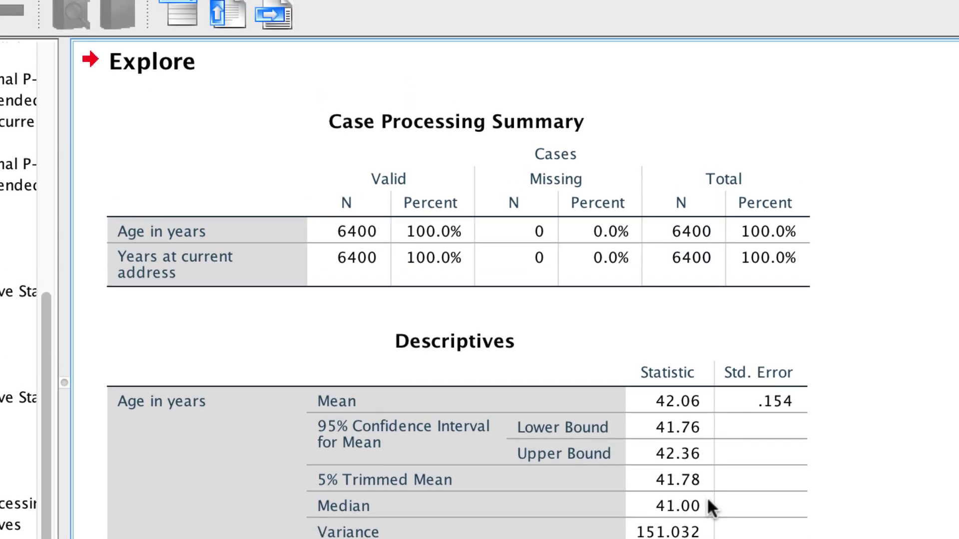
left_click(706, 497)
scroll(706, 496, "down", 5)
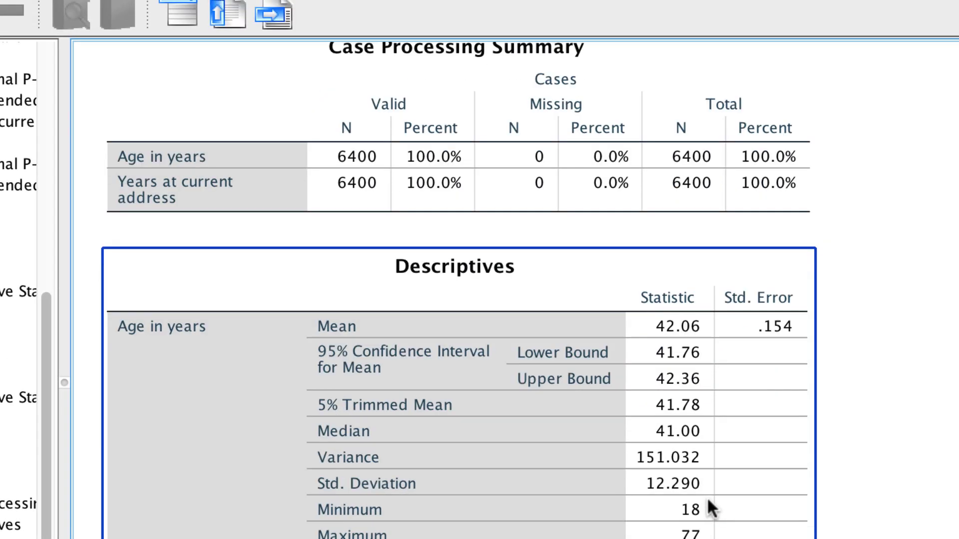
scroll(706, 496, "down", 2)
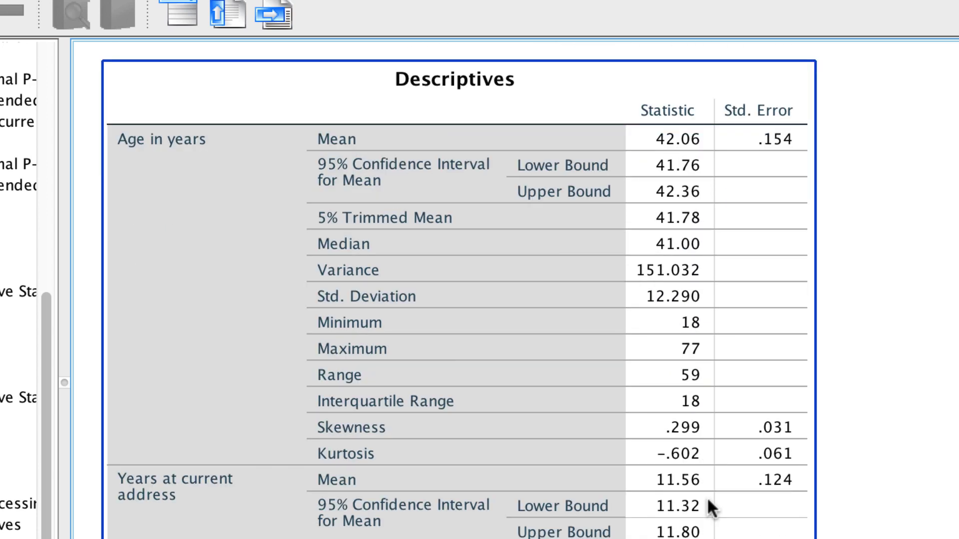
scroll(706, 496, "down", 2)
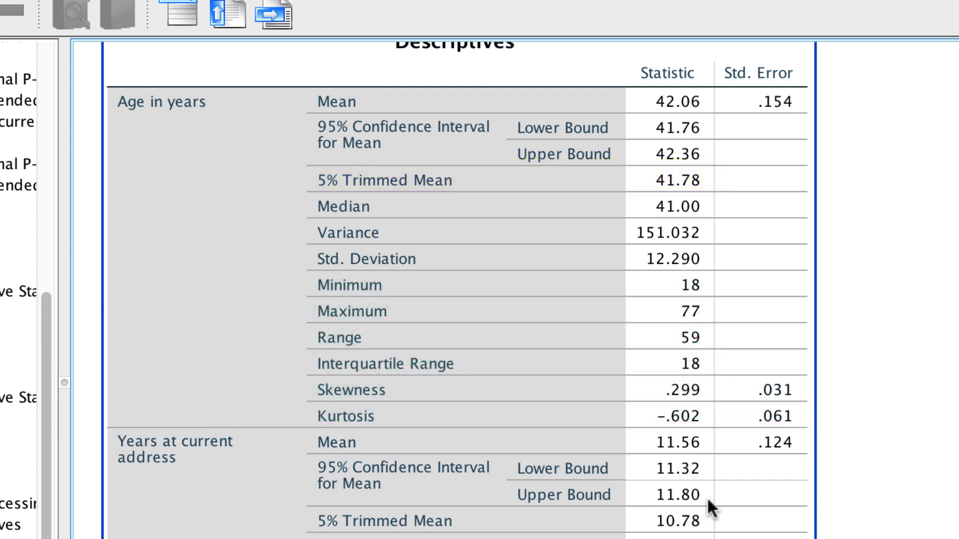
scroll(706, 496, "down", 12)
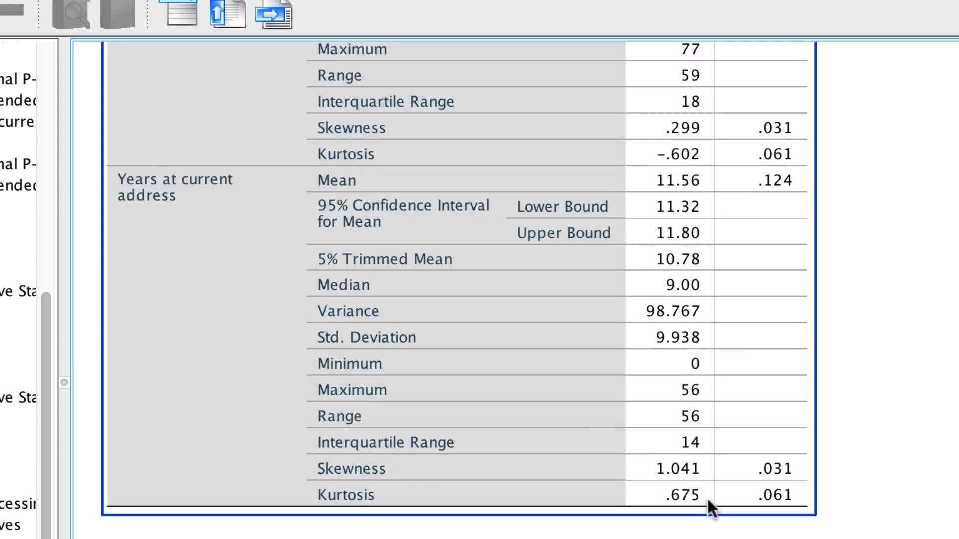
scroll(707, 500, "down", 3)
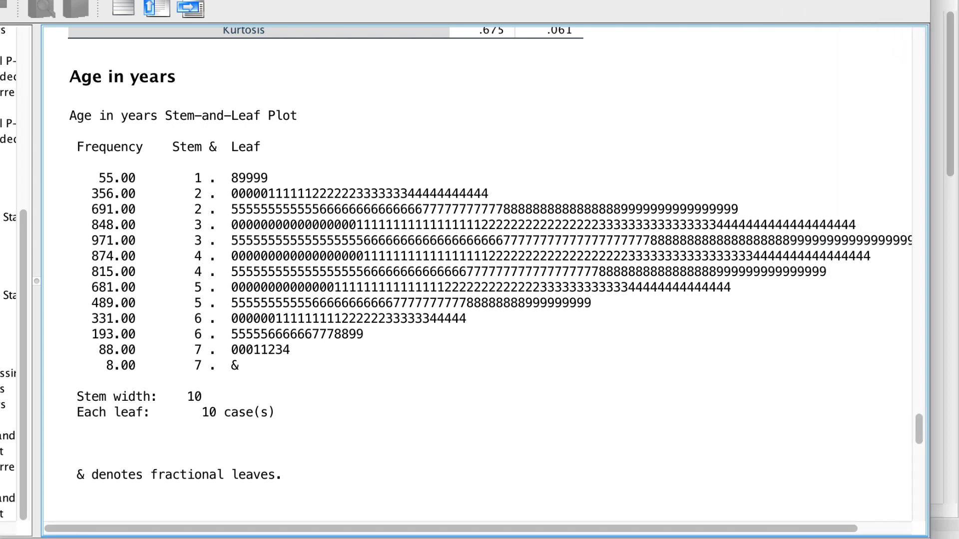
left_click(768, 443)
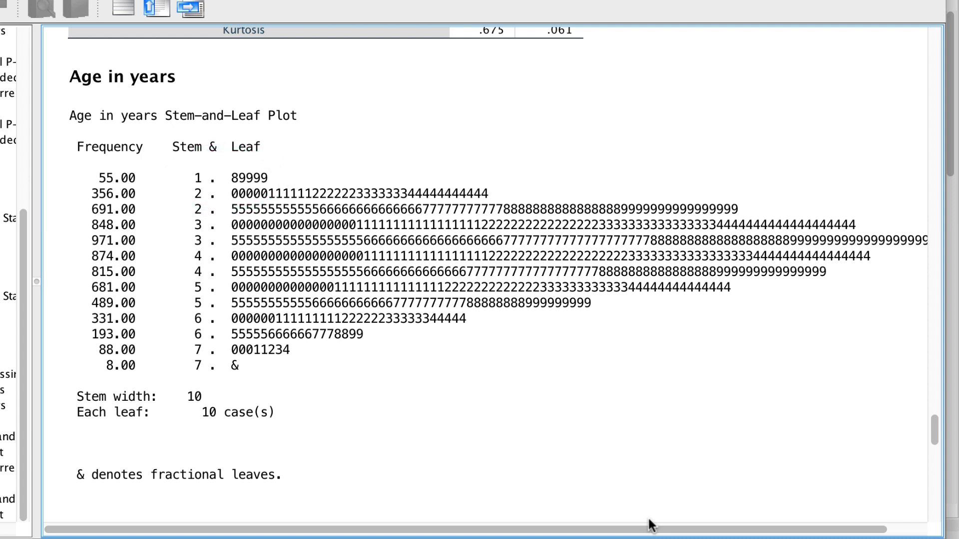
scroll(651, 524, "down", 10)
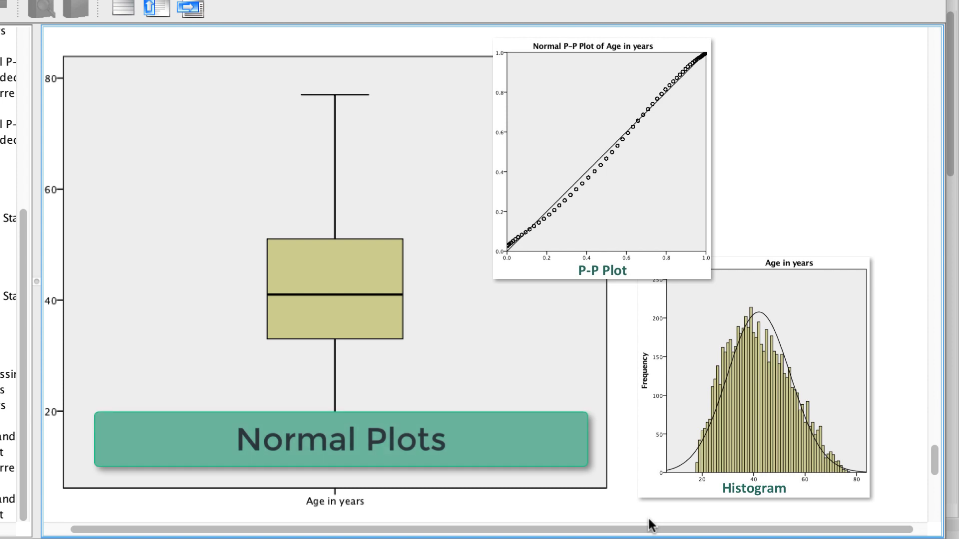
scroll(650, 525, "down", 5)
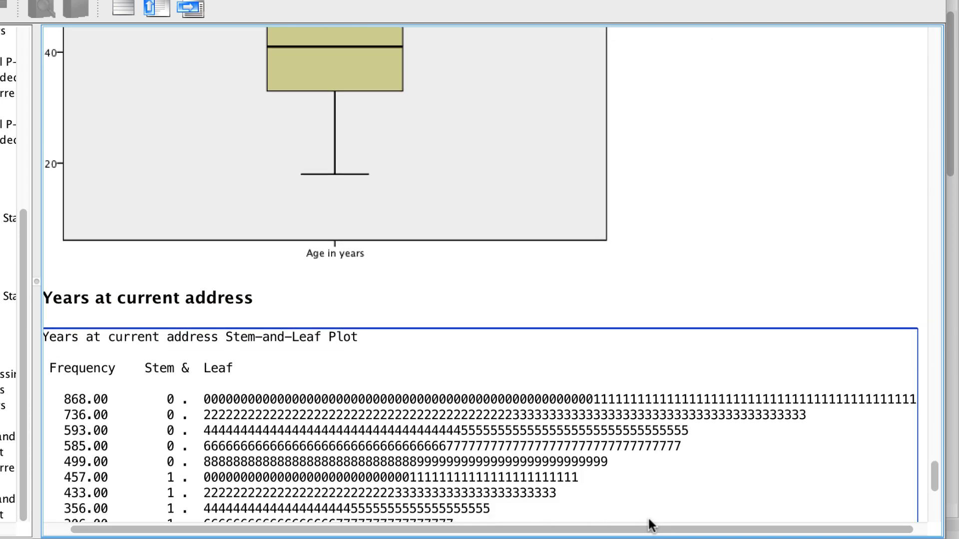
scroll(651, 524, "down", 5)
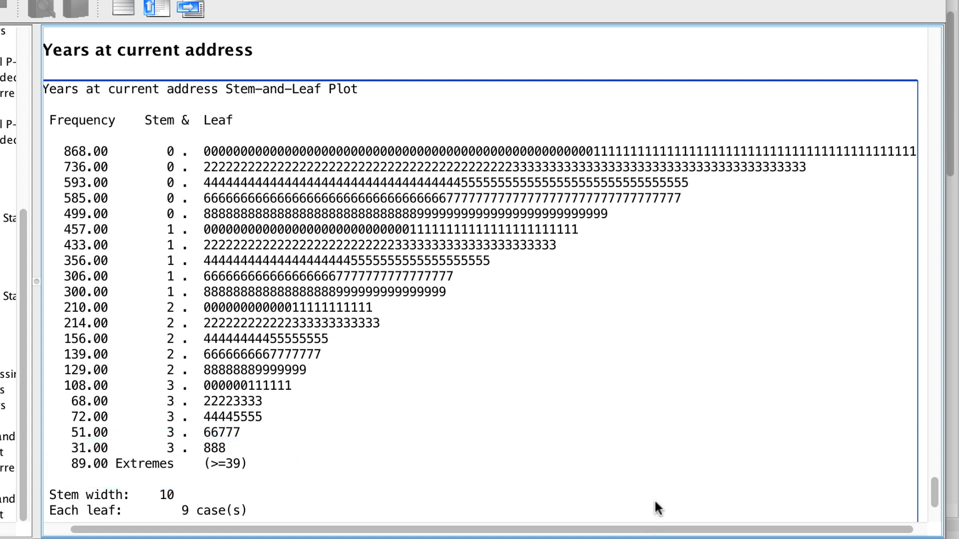
scroll(654, 499, "down", 10)
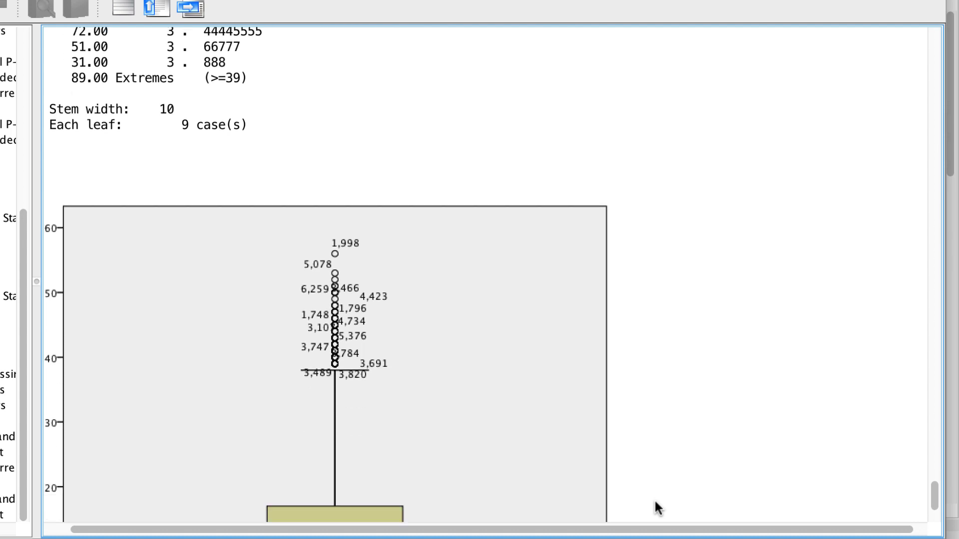
scroll(655, 507, "down", 3)
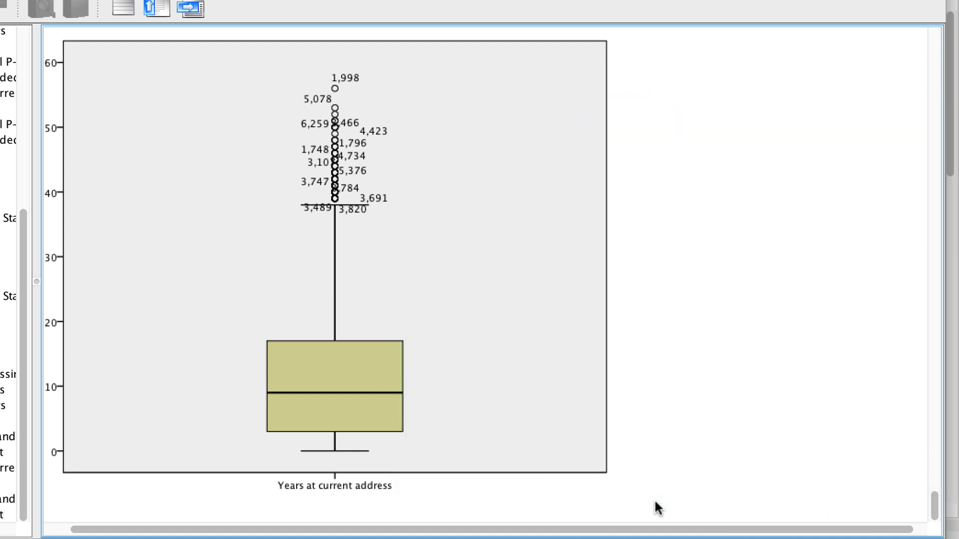
scroll(658, 507, "up", 20)
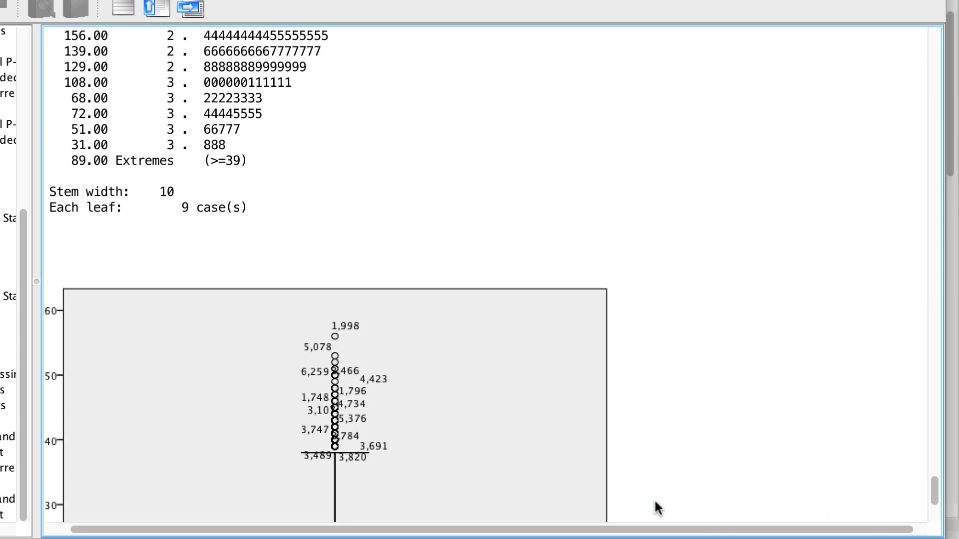
scroll(655, 499, "up", 15)
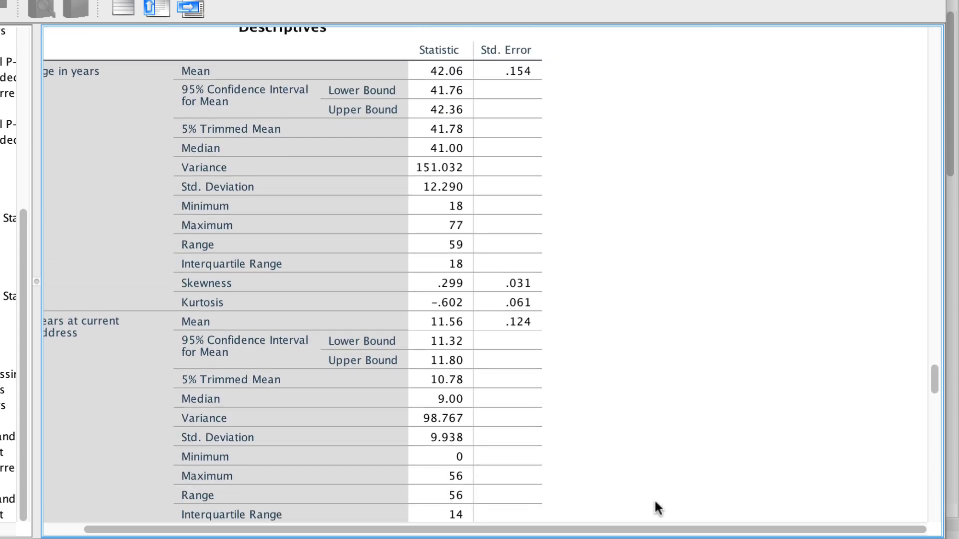
scroll(655, 499, "left", 2)
scroll(654, 499, "down", 1)
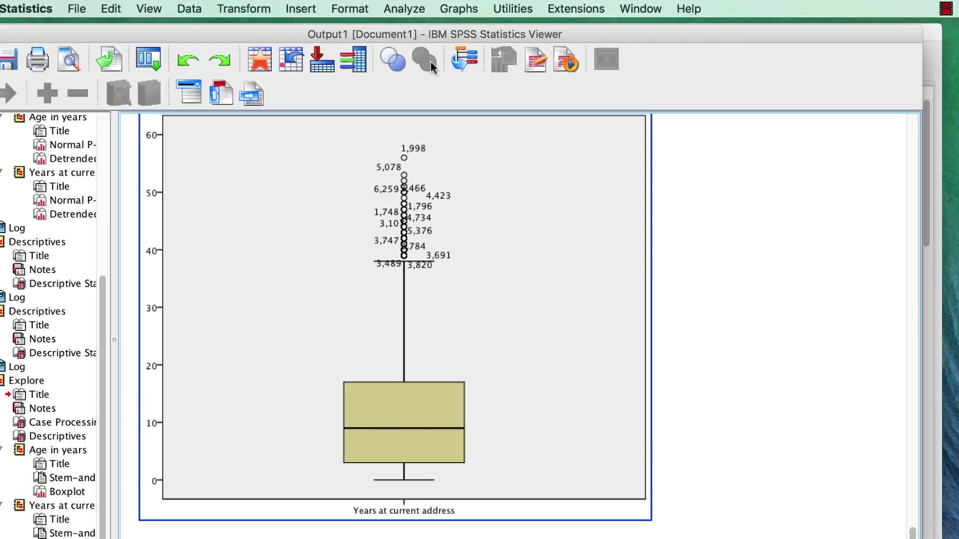
- Reopen Explore and add Gender to the Factor List, keeping age and address as dependents
left_click(404, 9)
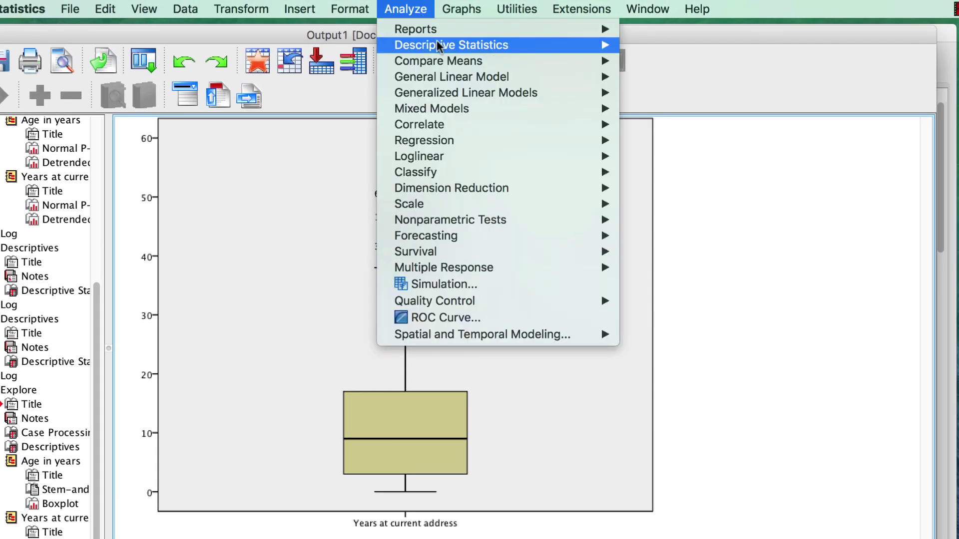
mouse_move(456, 48)
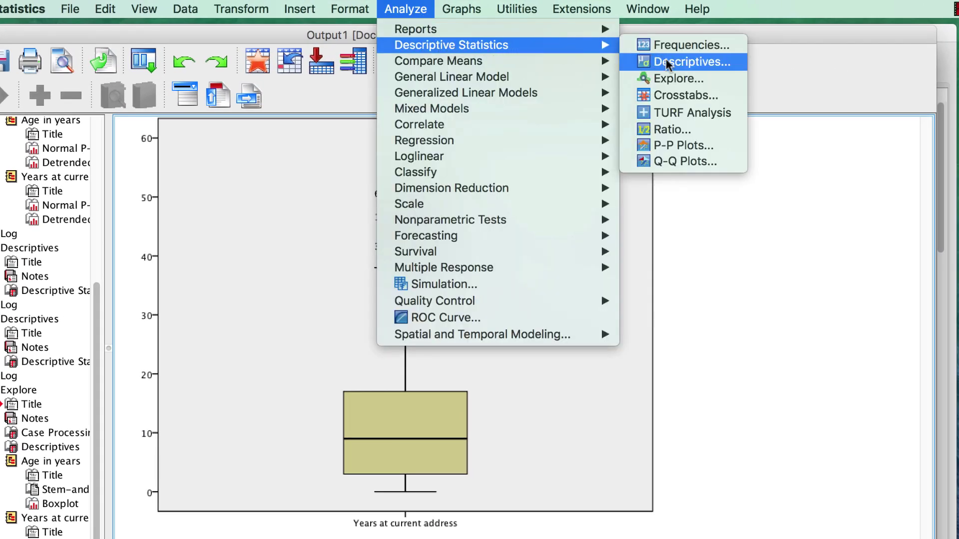
left_click(687, 80)
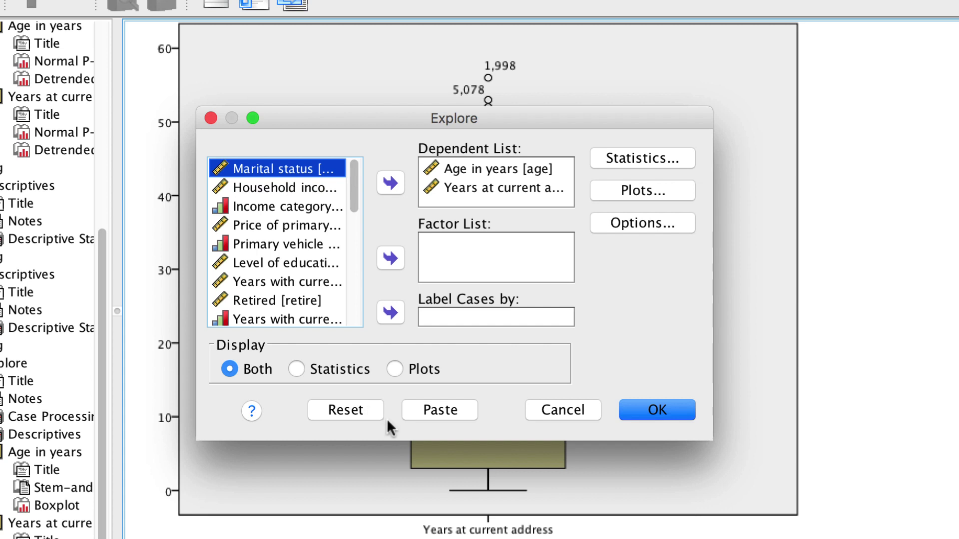
scroll(307, 278, "down", 2)
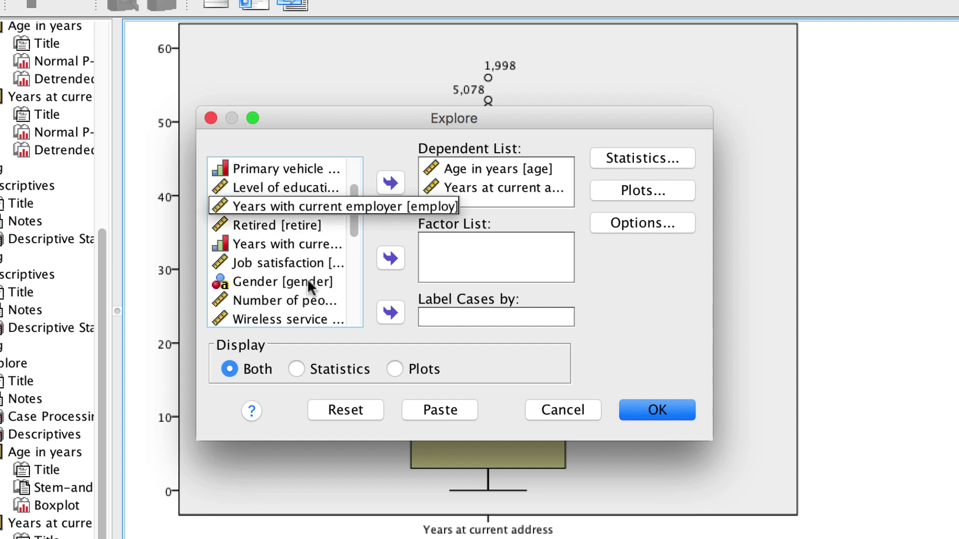
left_click(300, 282)
left_click(390, 258)
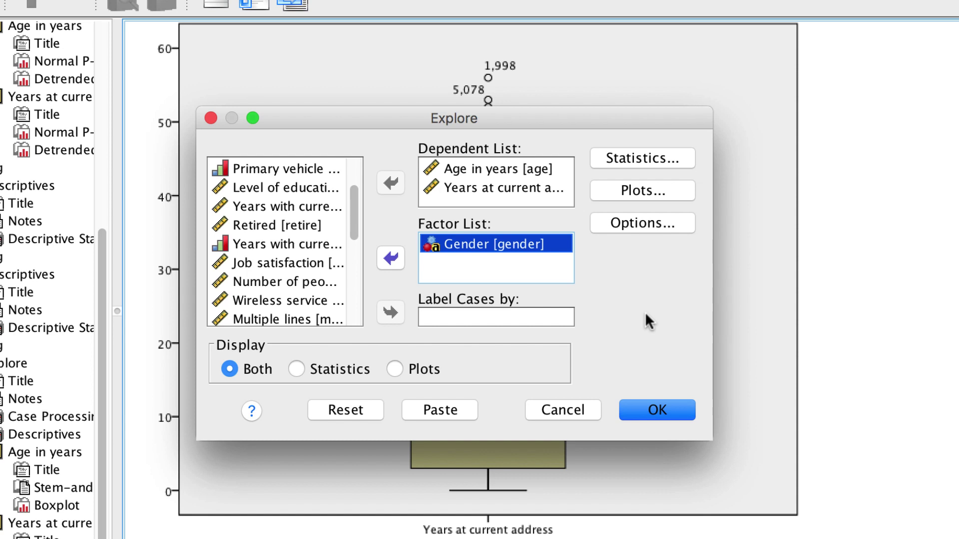
- Turn on Outliers in the Explore statistics options
left_click(676, 152)
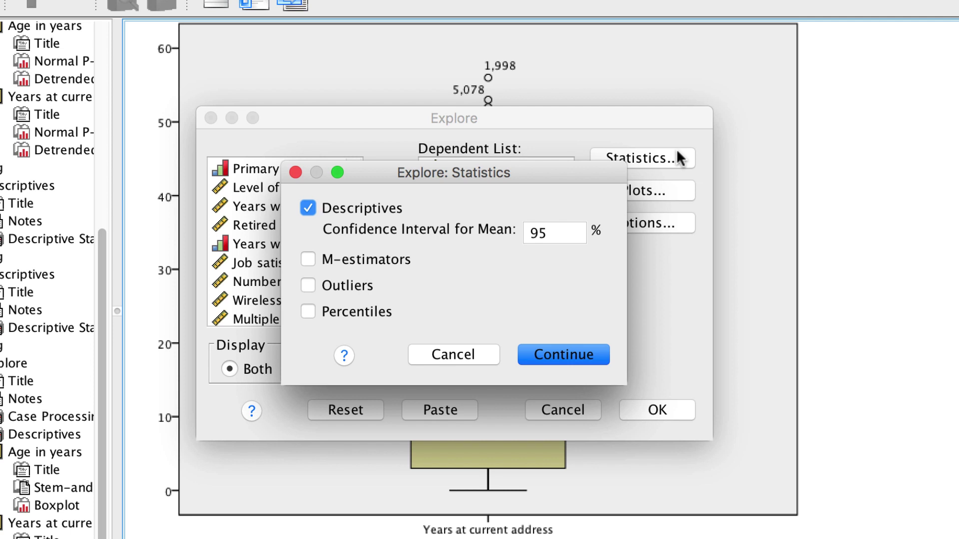
left_click(357, 288)
left_click(559, 351)
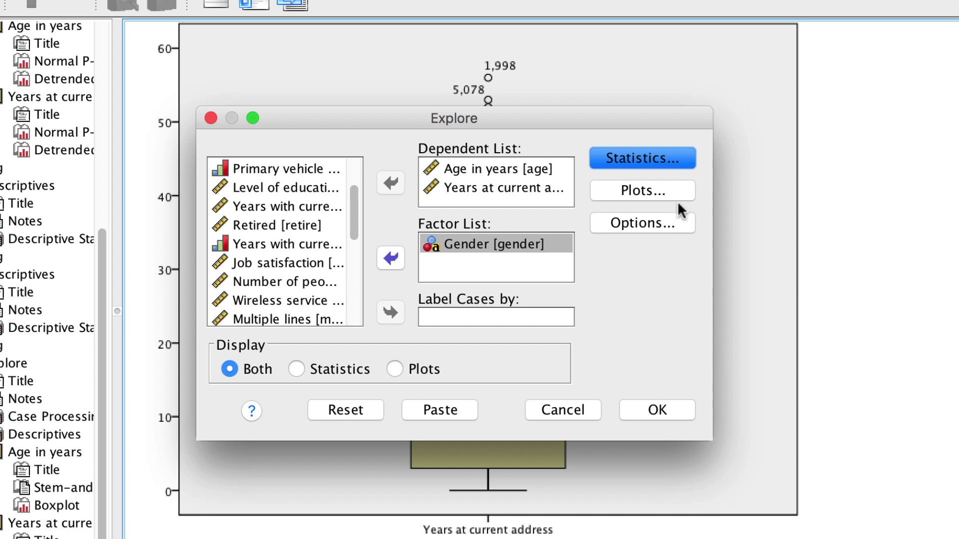
- Add histograms and normality plots with tests, then run the gender-split Explore
left_click(679, 190)
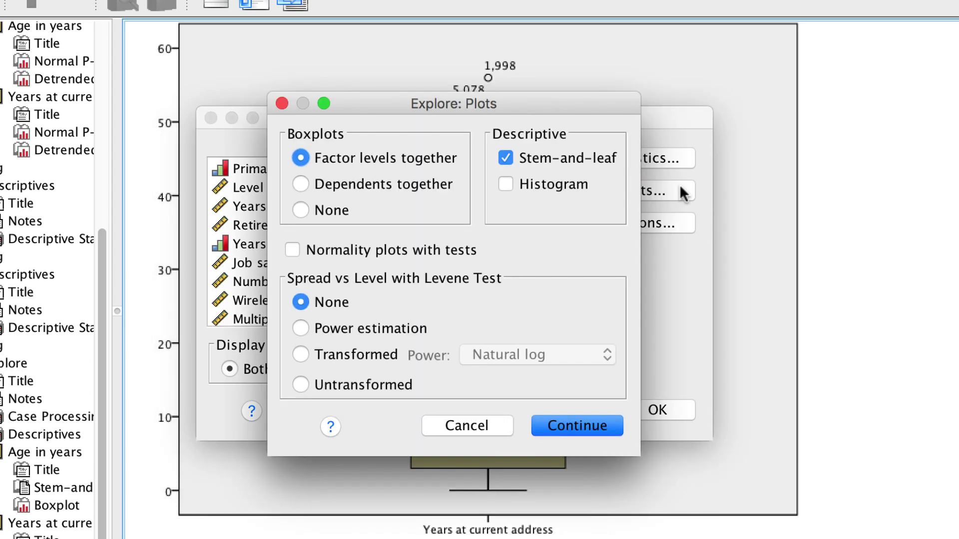
left_click(569, 185)
left_click(294, 251)
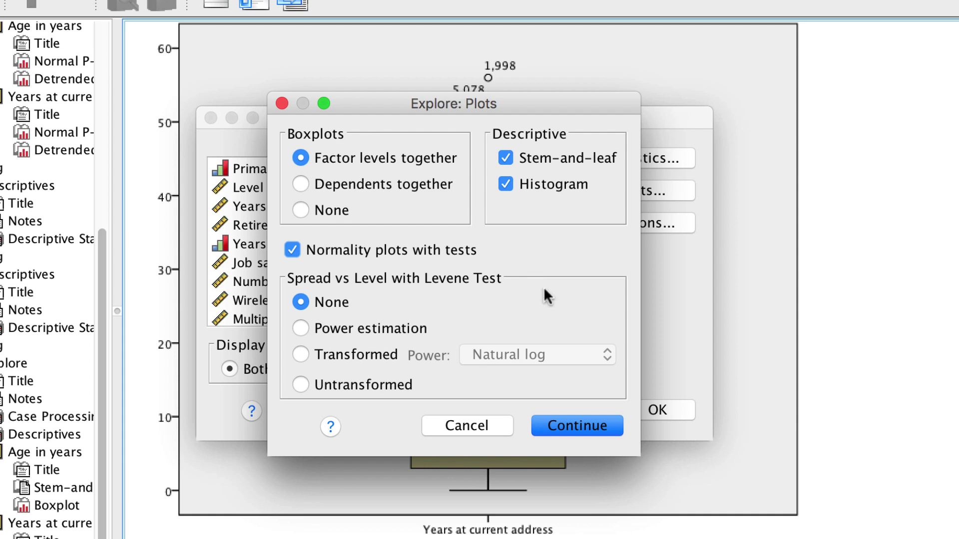
left_click(575, 427)
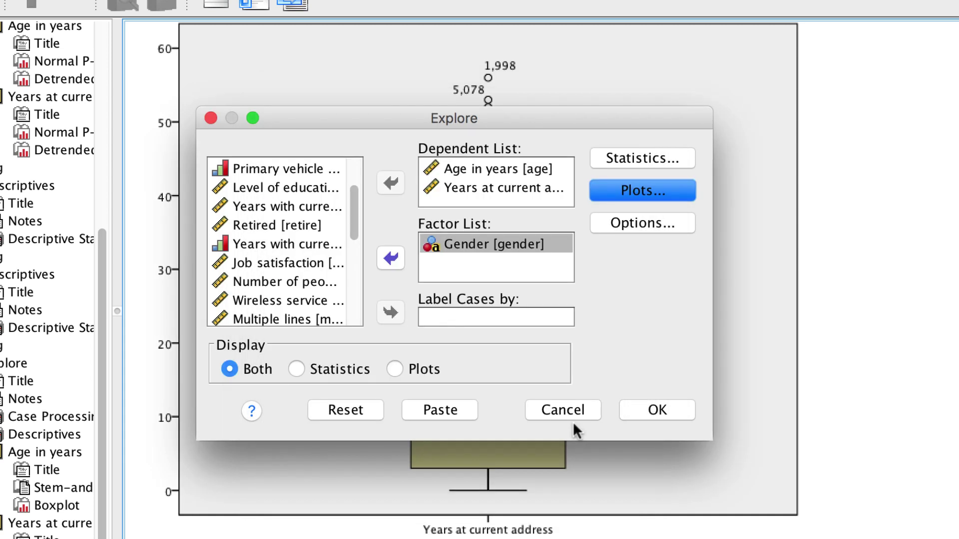
left_click(658, 410)
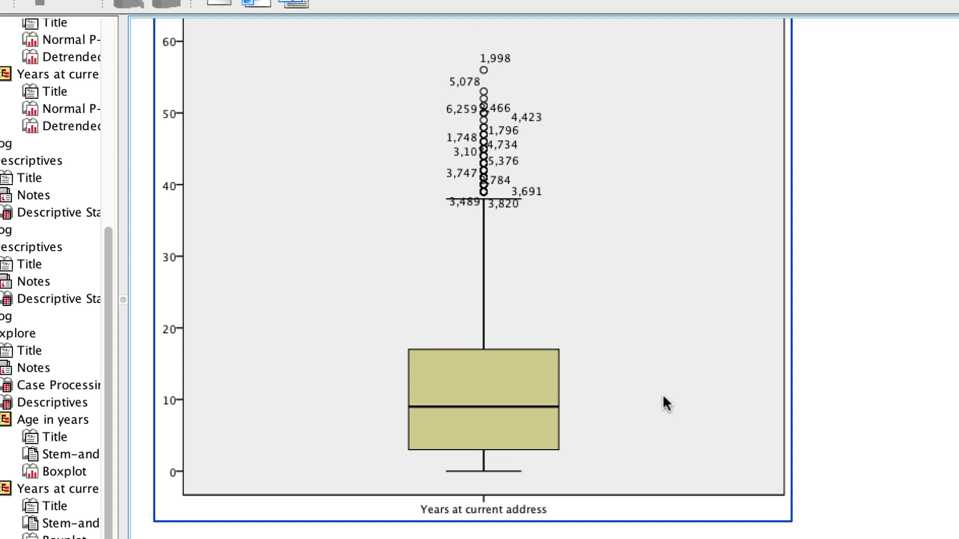
- Scroll past the boxplot and syntax to the Case Processing Summary and Descriptives tables
scroll(649, 381, "down", 3)
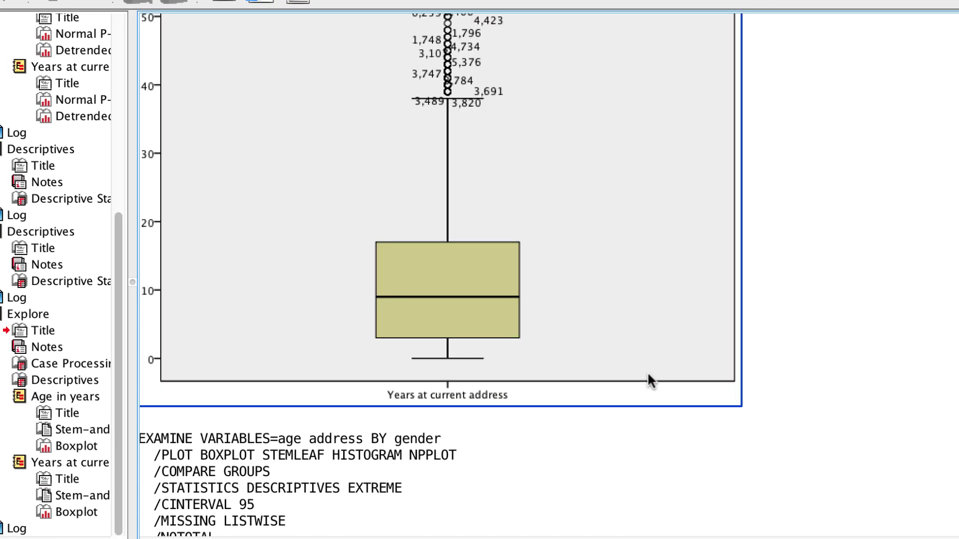
scroll(648, 381, "down", 10)
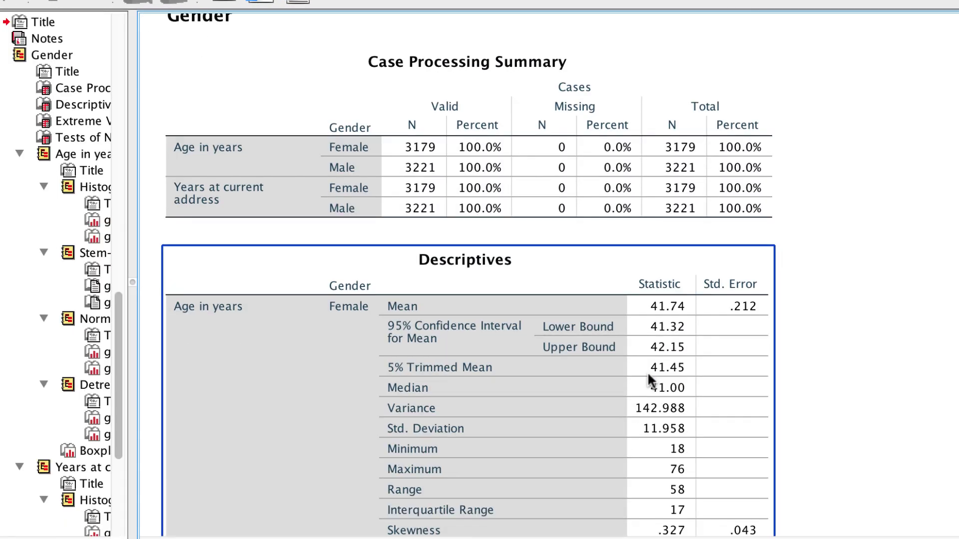
scroll(648, 376, "down", 5)
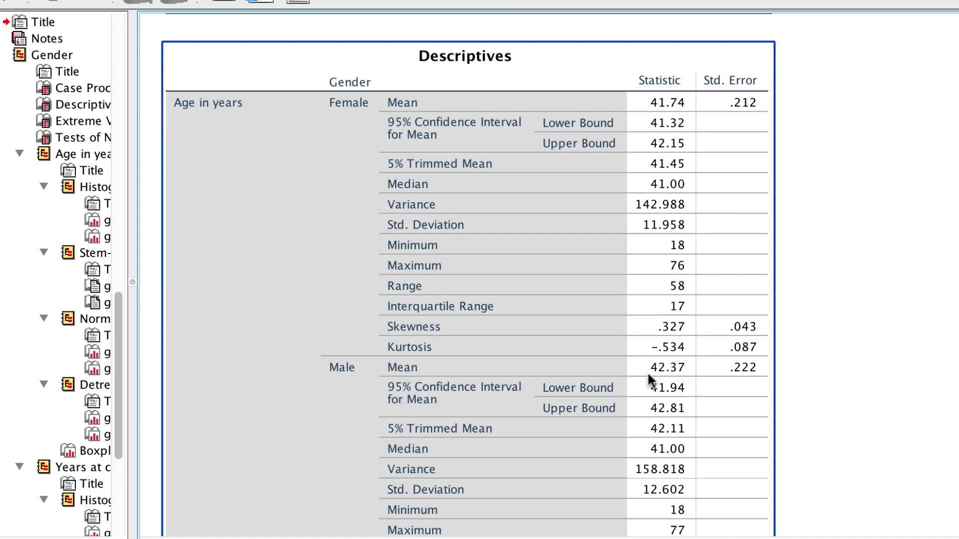
scroll(648, 380, "down", 1)
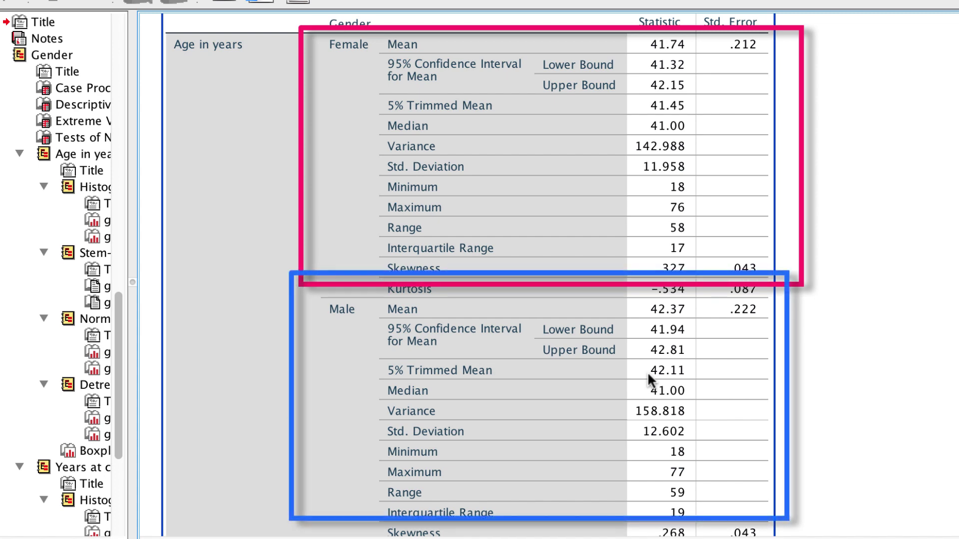
scroll(648, 374, "down", 7)
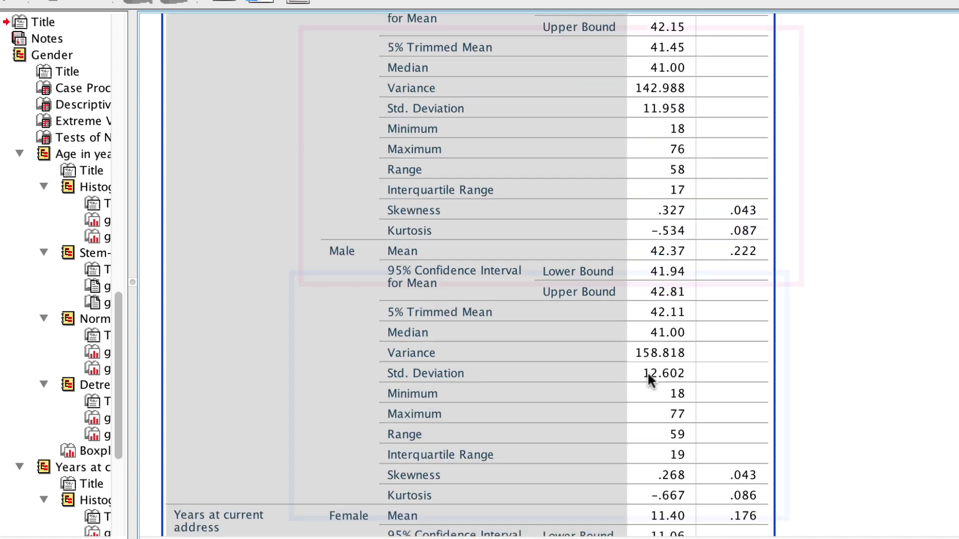
scroll(648, 381, "down", 9)
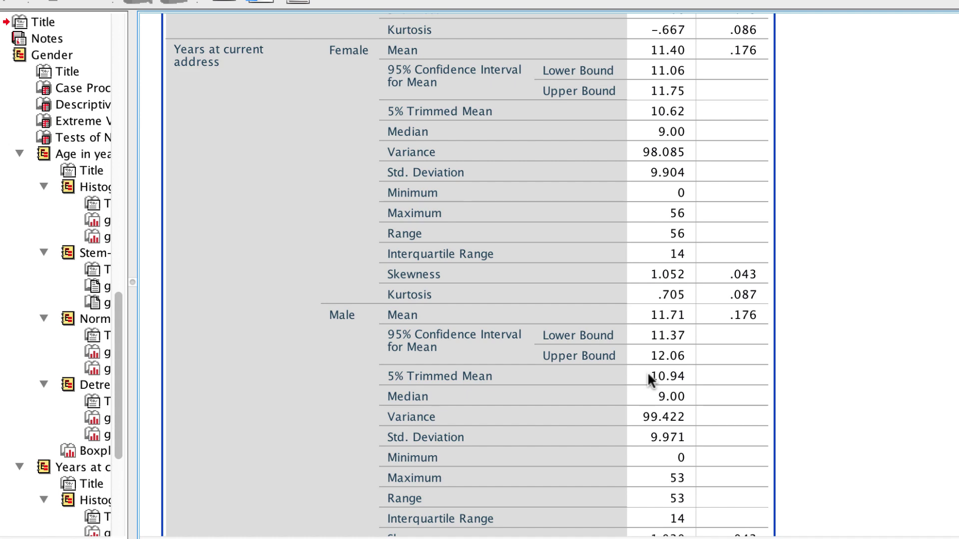
- Scroll to the Extreme Values table and deselect it by clicking the blank viewer area
scroll(648, 380, "down", 12)
scroll(648, 376, "down", 5)
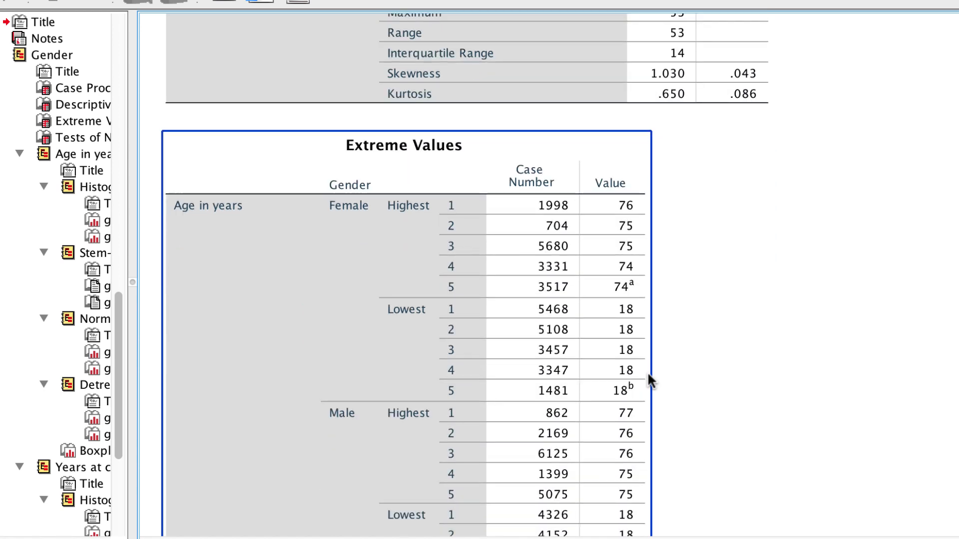
scroll(648, 381, "down", 1)
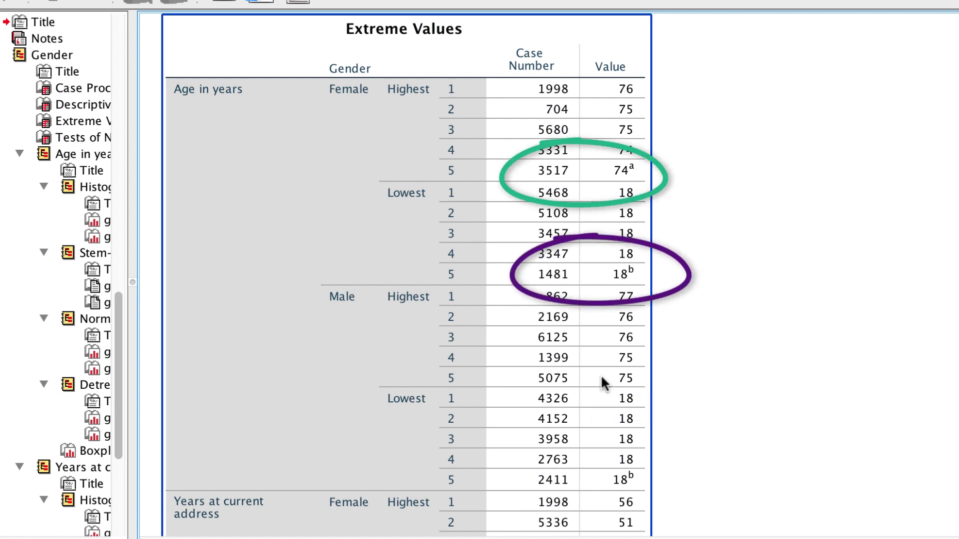
left_click(704, 382)
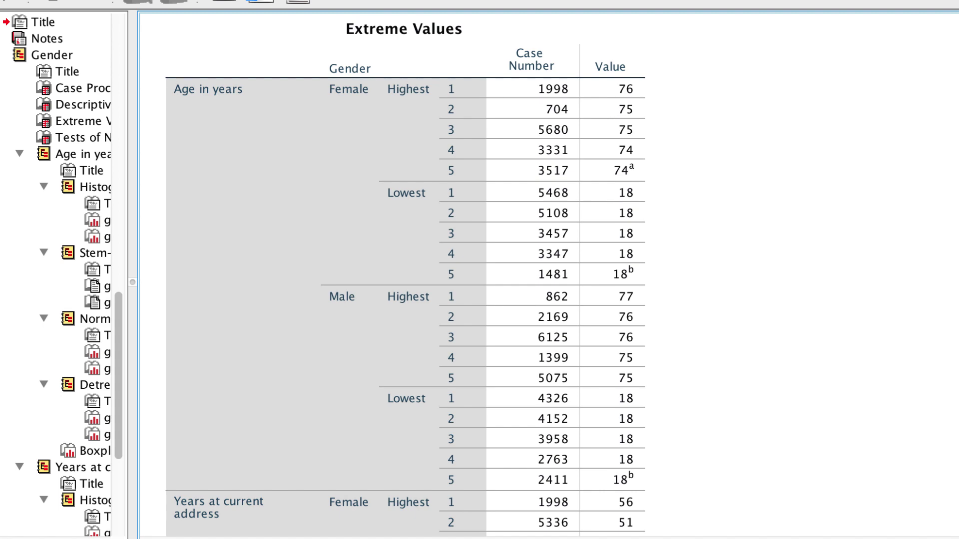
- Scroll past the Extreme Values footnotes to the Tests of Normality table
scroll(892, 443, "down", 12)
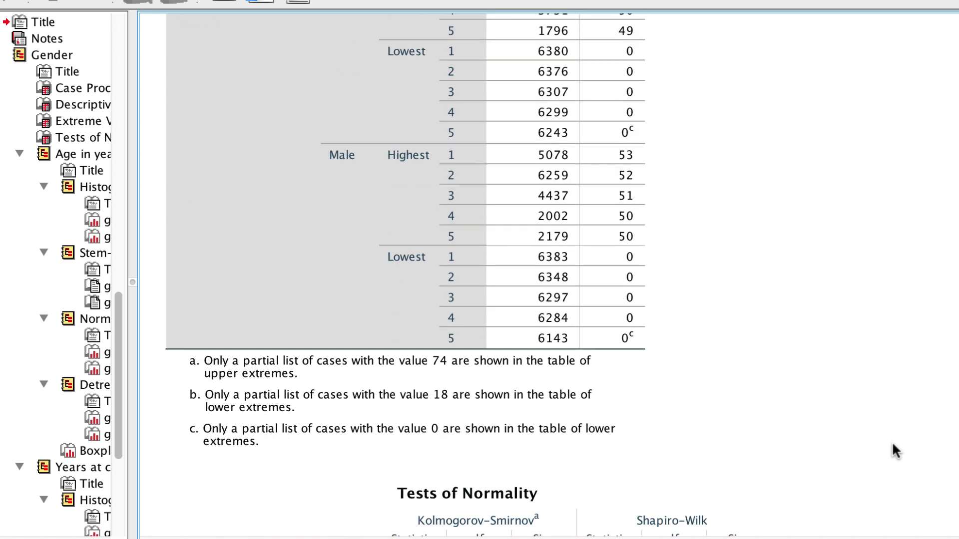
scroll(892, 444, "down", 8)
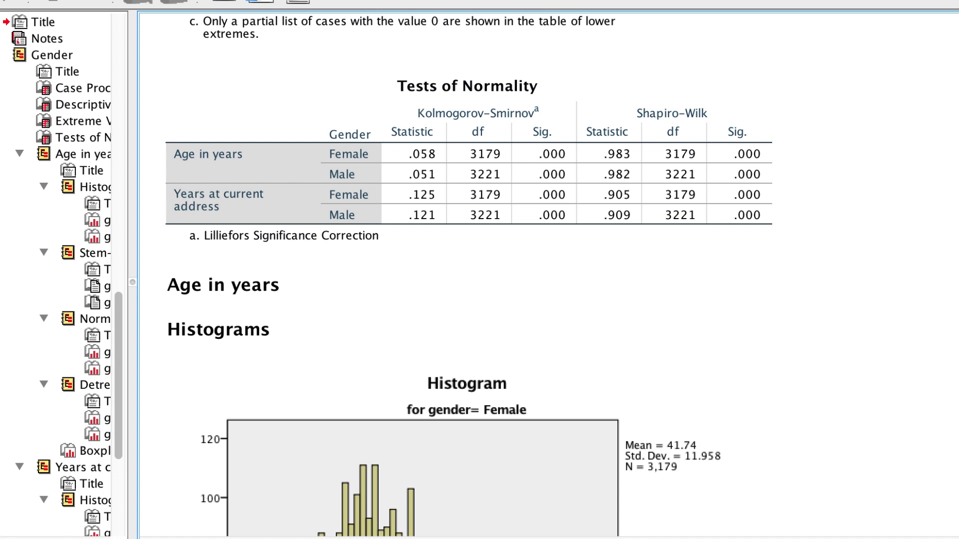
- Scroll through the age stem-and-leaf, Q-Q and detrended plots to the age-by-gender boxplot
scroll(924, 502, "down", 7)
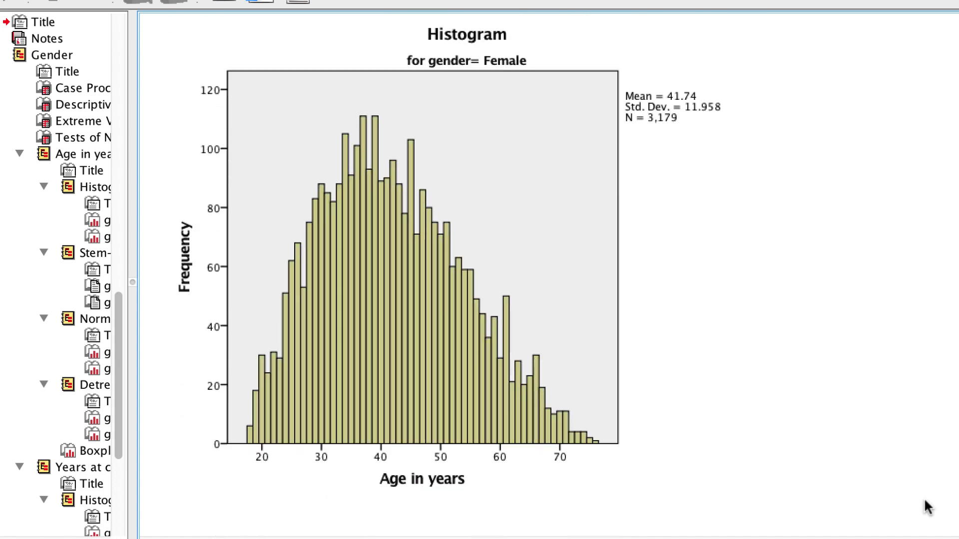
scroll(925, 501, "down", 9)
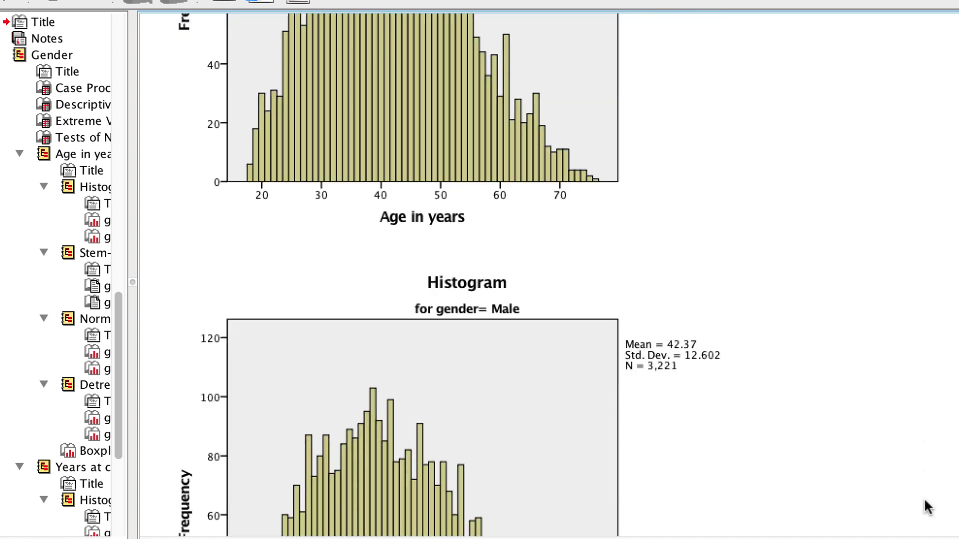
scroll(923, 504, "down", 2)
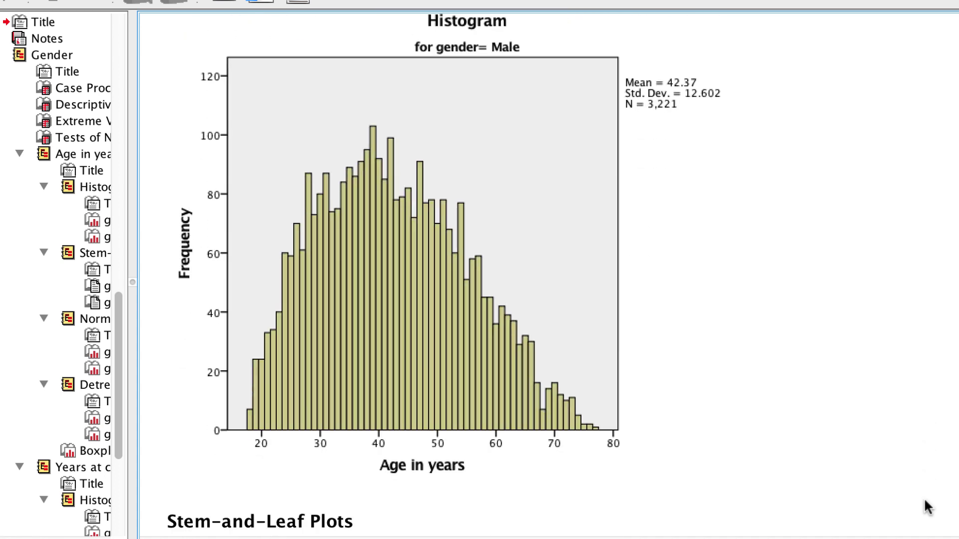
scroll(924, 502, "down", 10)
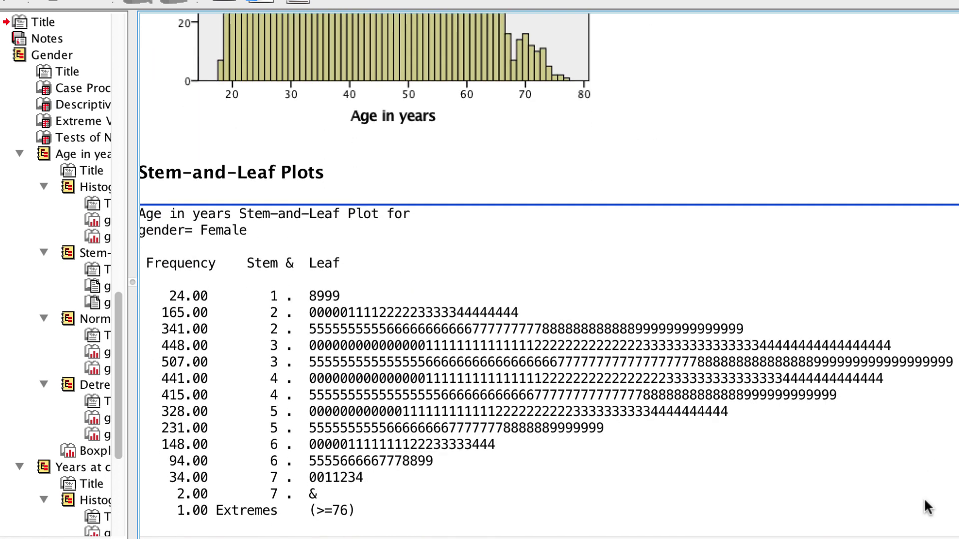
scroll(923, 497, "down", 10)
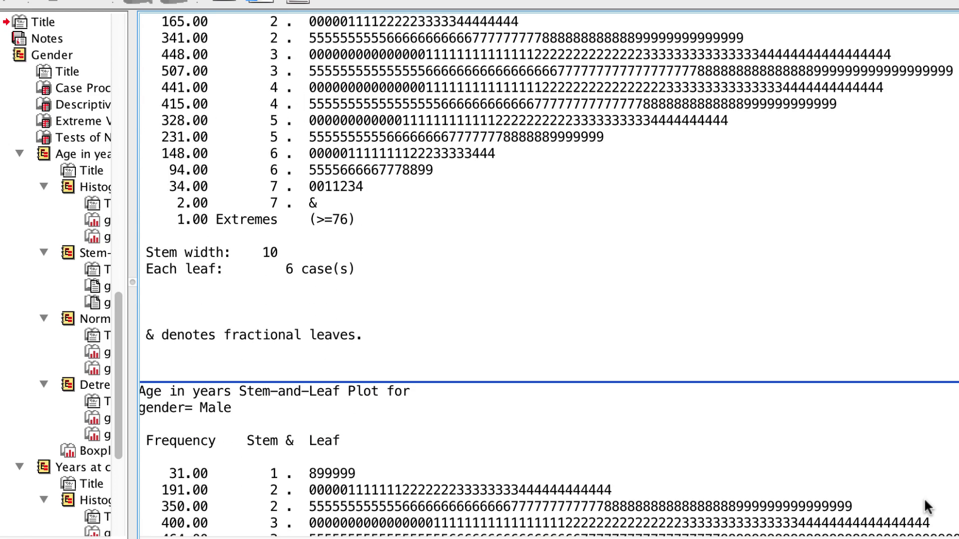
scroll(924, 507, "down", 1)
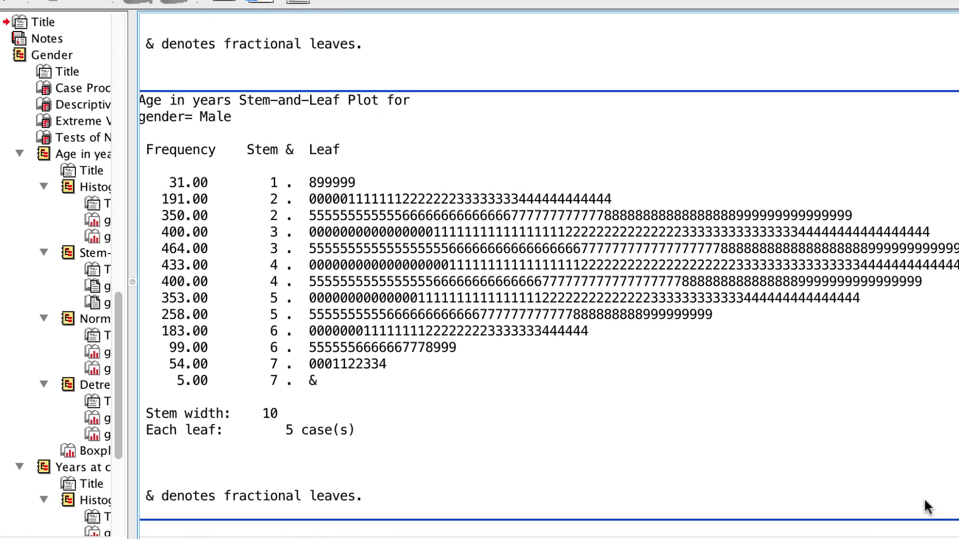
scroll(928, 491, "down", 8)
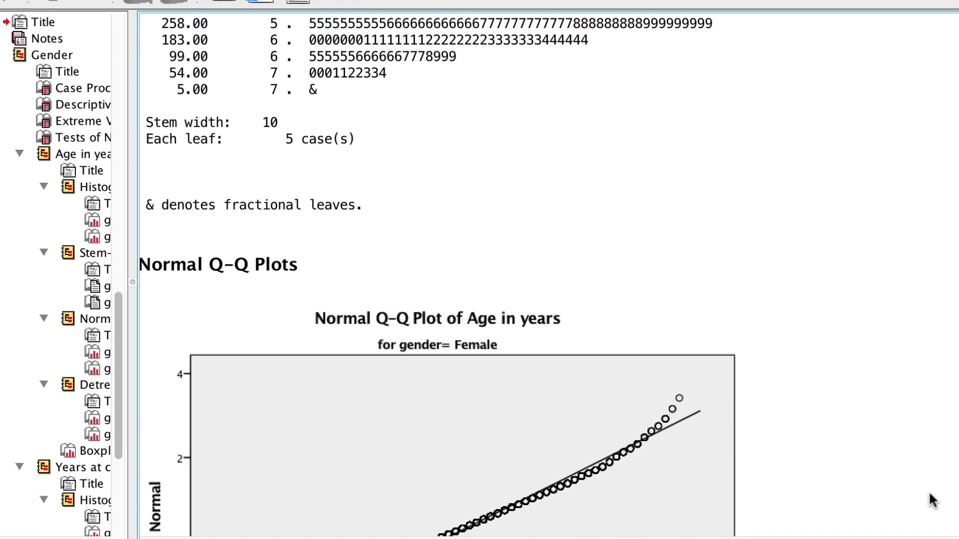
scroll(928, 490, "down", 7)
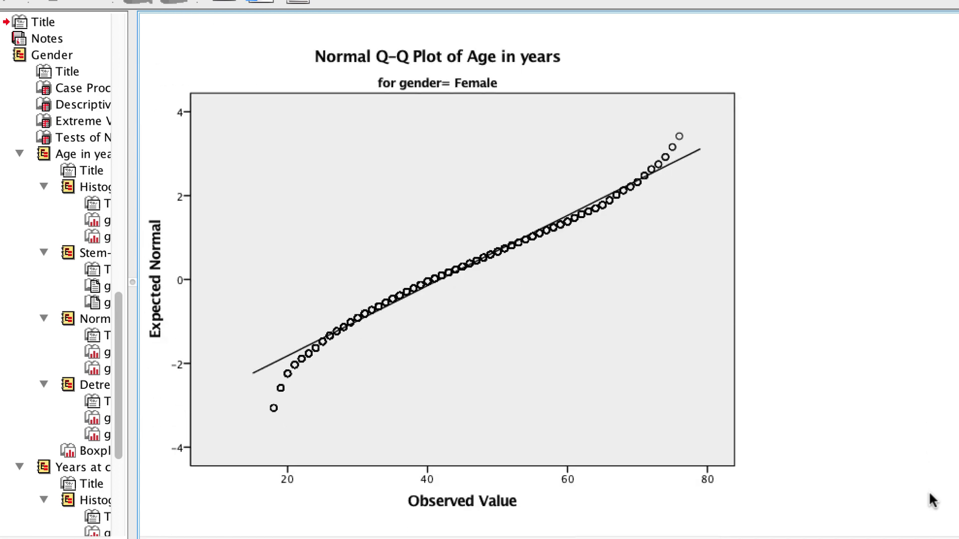
scroll(928, 490, "down", 13)
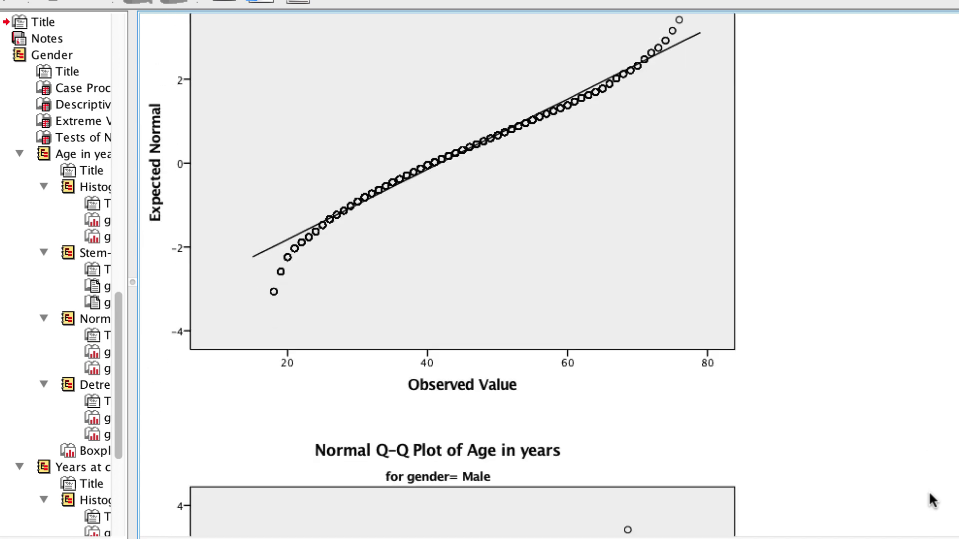
scroll(928, 499, "down", 1)
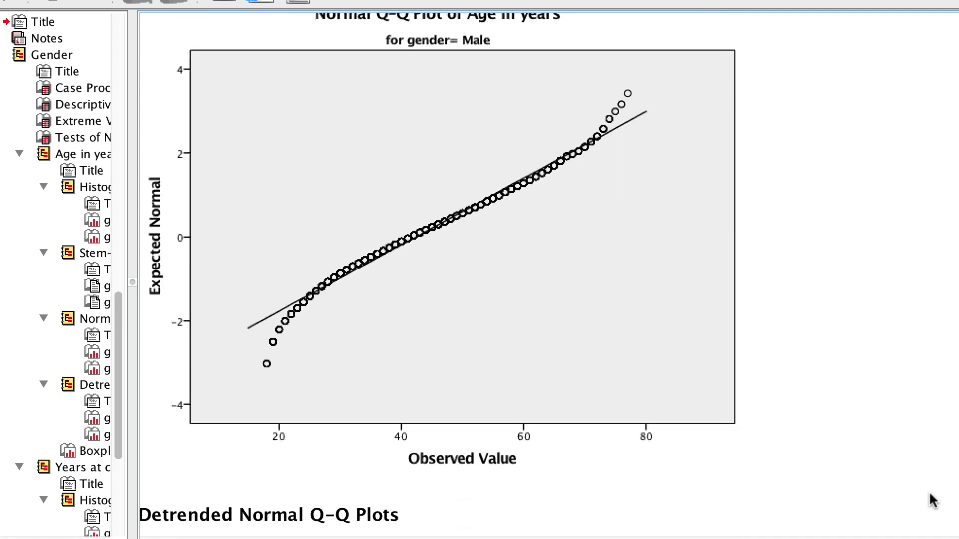
scroll(928, 500, "up", 1)
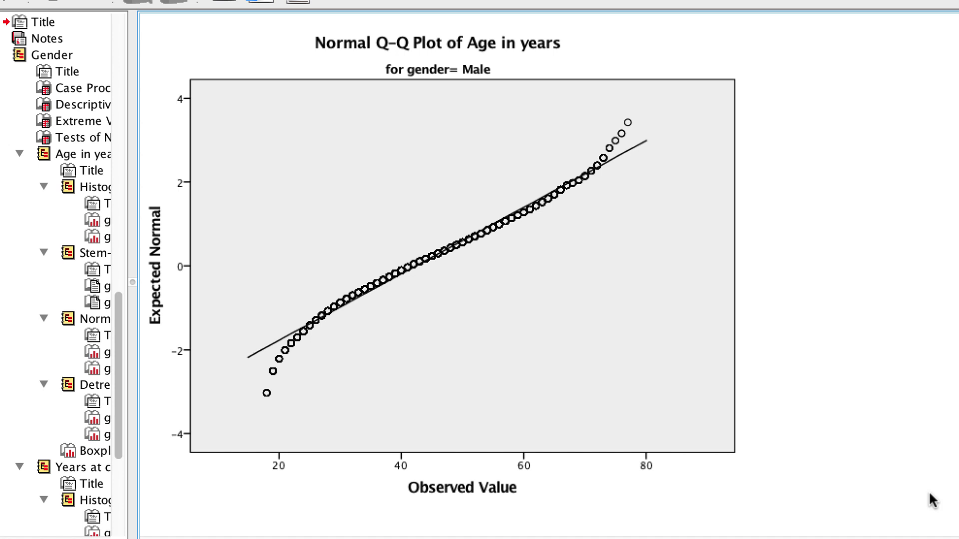
scroll(929, 494, "down", 1)
scroll(928, 494, "up", 14)
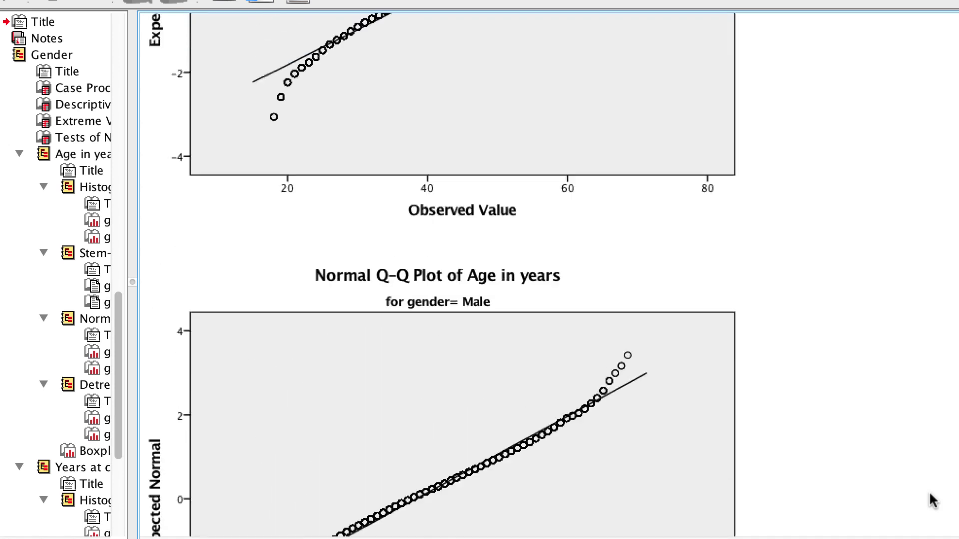
scroll(930, 500, "up", 3)
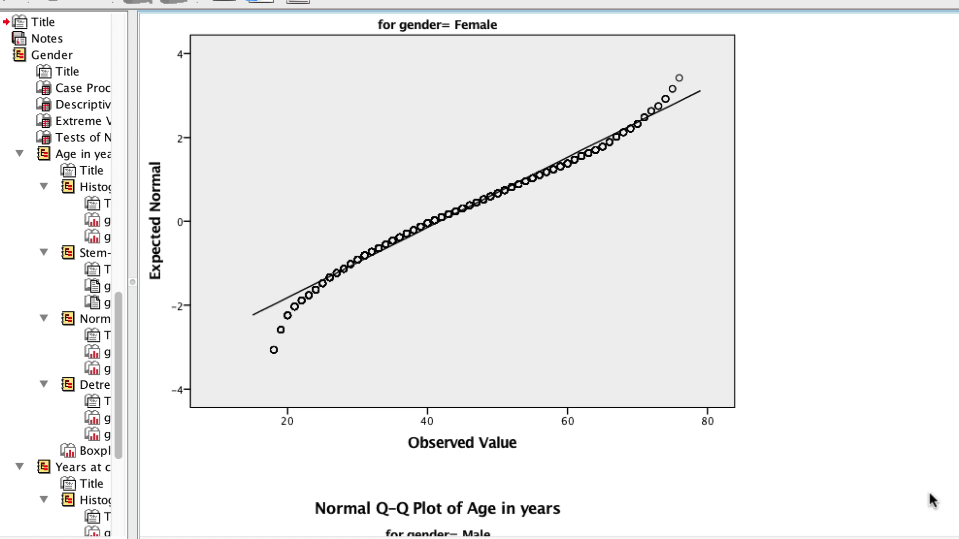
scroll(928, 491, "down", 15)
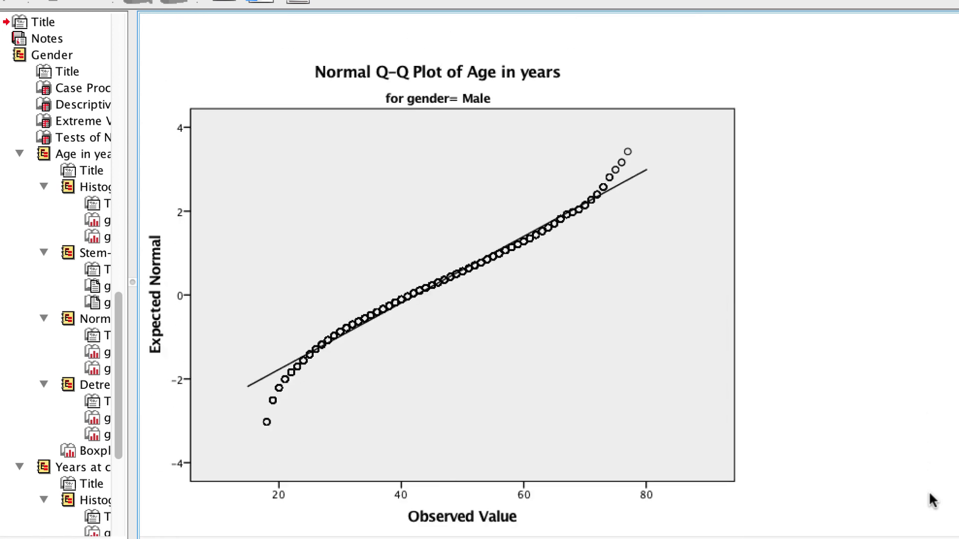
scroll(928, 490, "down", 20)
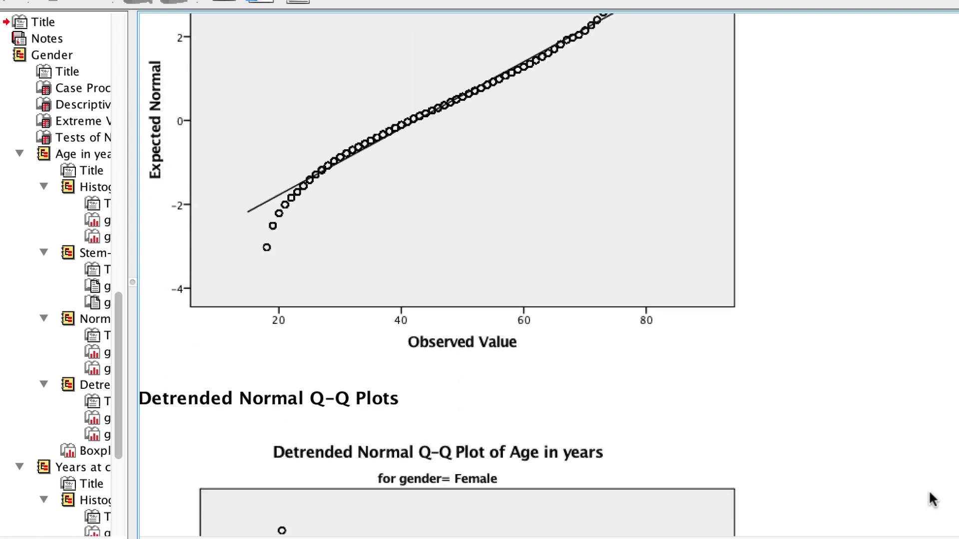
scroll(928, 489, "down", 20)
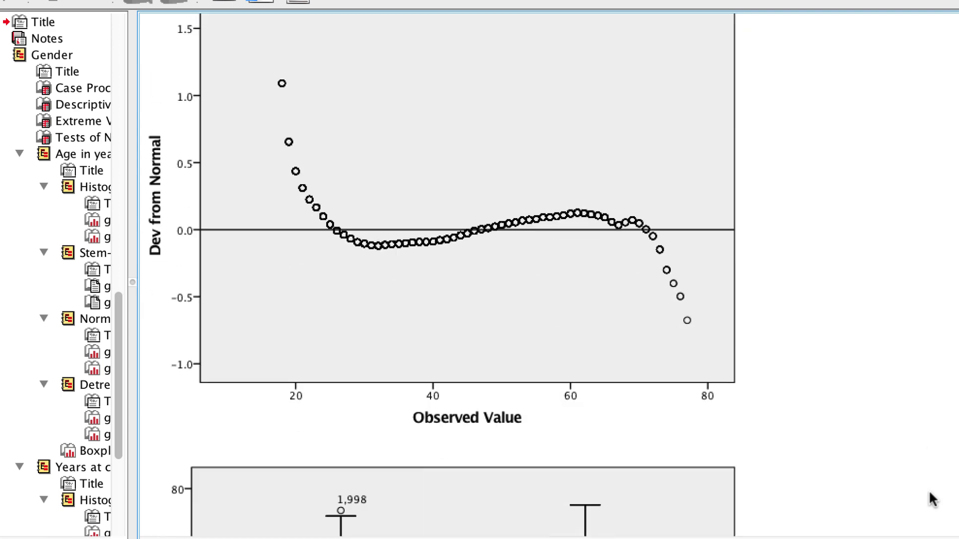
scroll(930, 499, "up", 1)
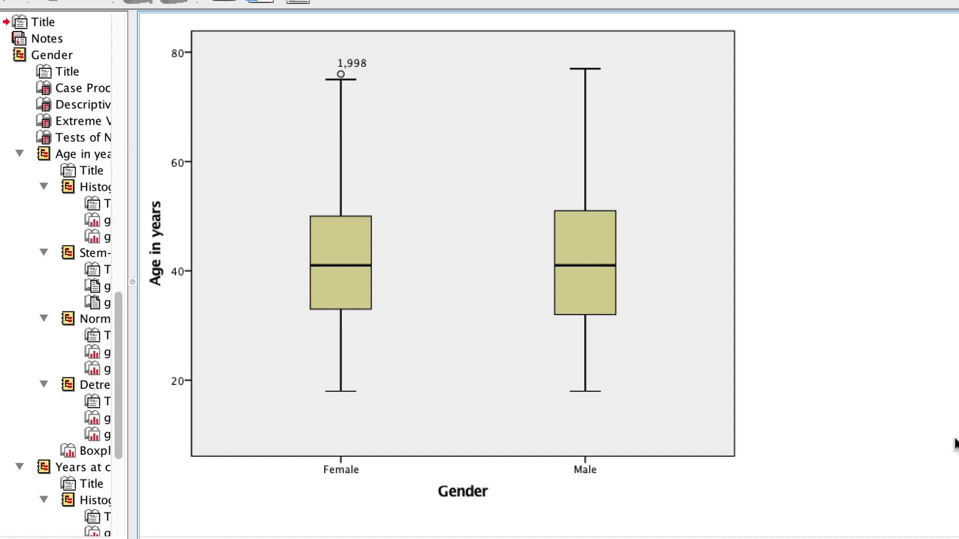
- Scroll through the address histograms, stem-and-leaf and Q-Q plots to its gender boxplot
scroll(953, 445, "down", 15)
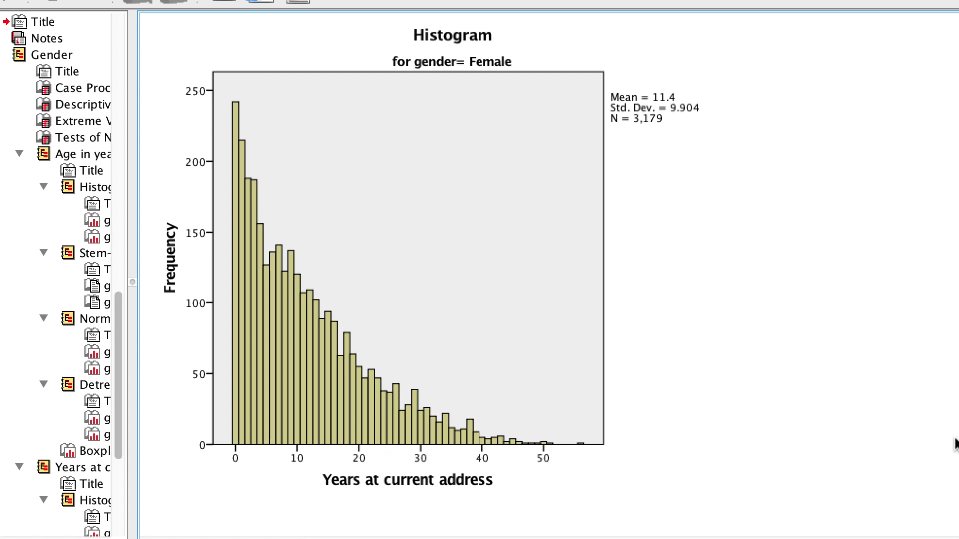
scroll(954, 444, "down", 15)
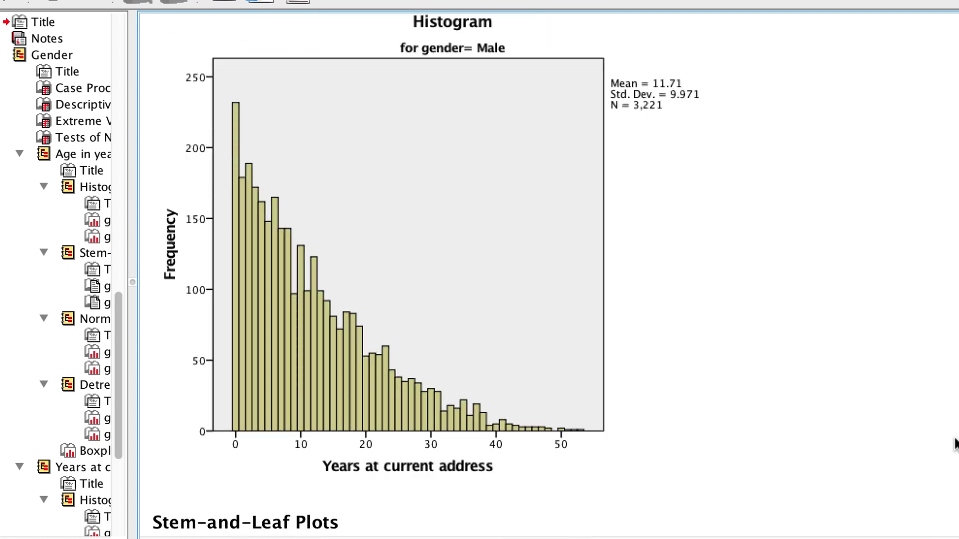
scroll(953, 444, "down", 15)
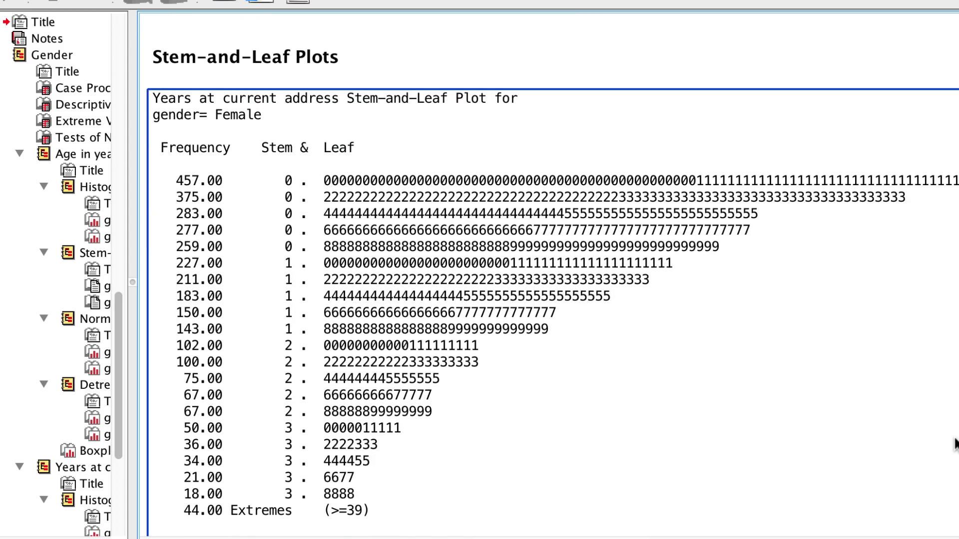
scroll(953, 444, "down", 15)
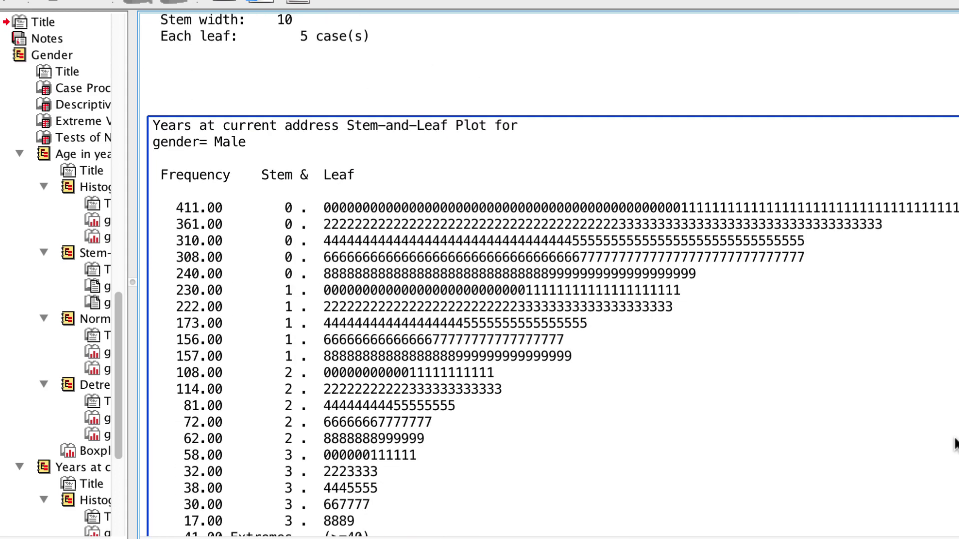
scroll(954, 444, "down", 3)
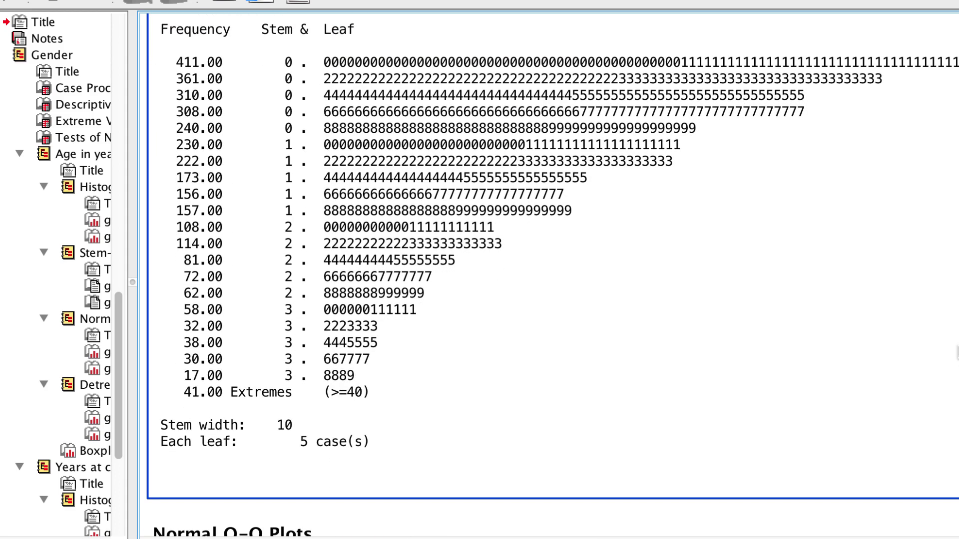
scroll(885, 405, "down", 10)
scroll(885, 406, "right", 1)
scroll(886, 409, "down", 10)
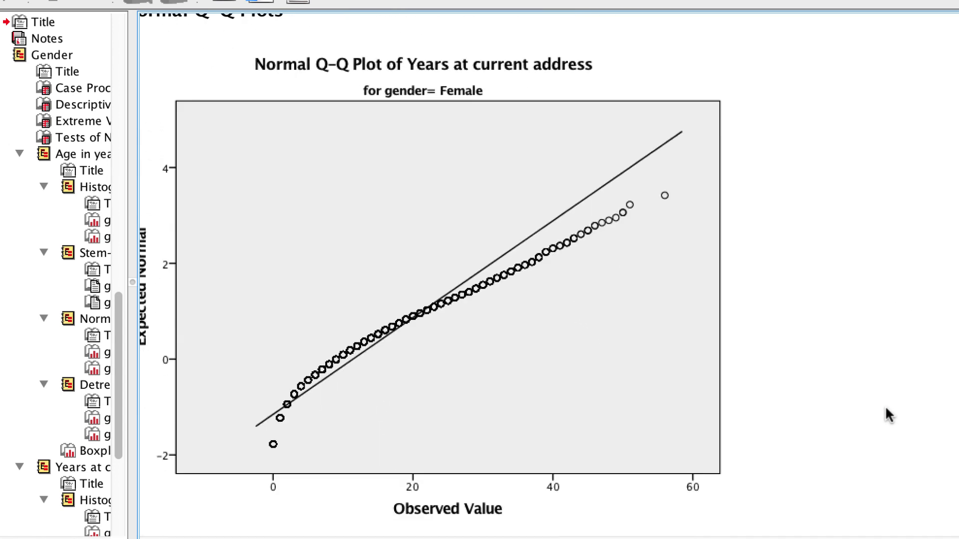
scroll(886, 412, "down", 15)
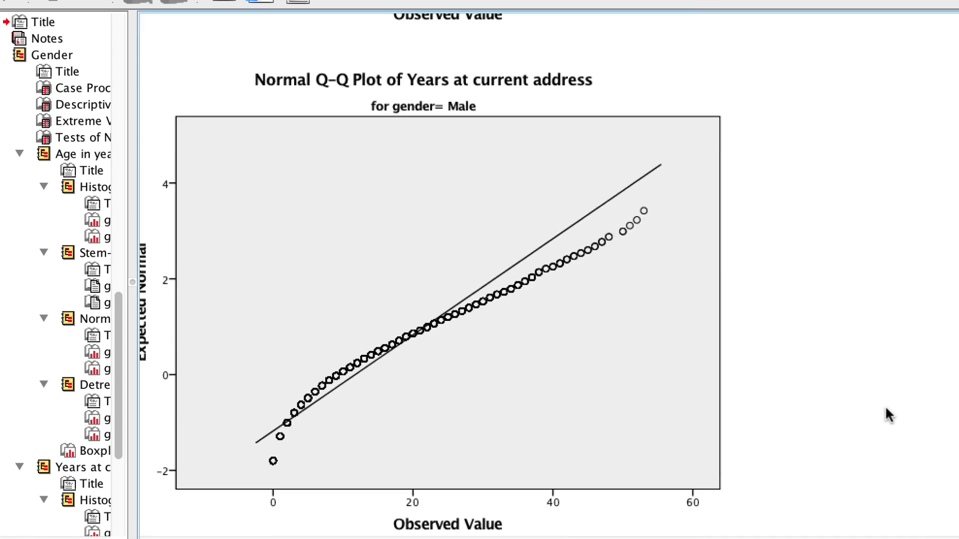
scroll(885, 408, "down", 20)
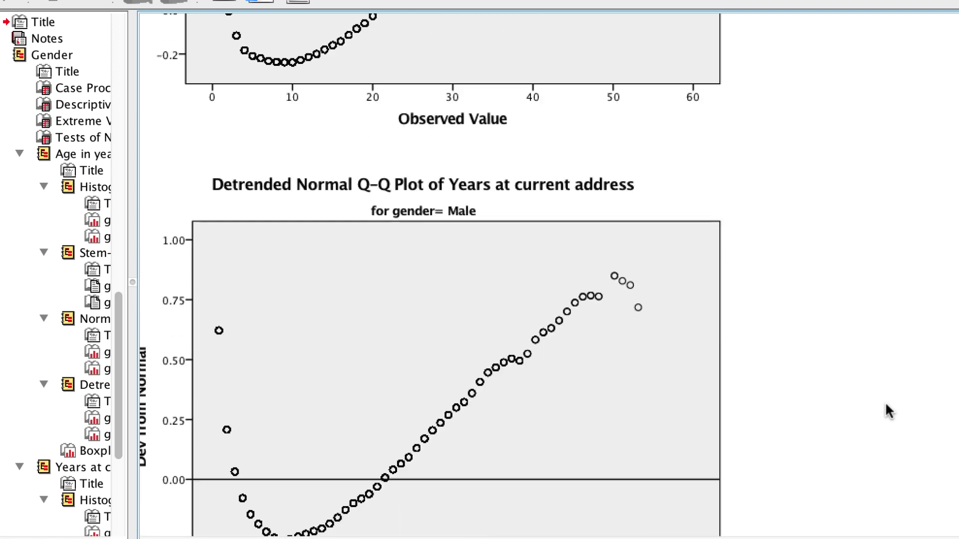
scroll(886, 410, "down", 11)
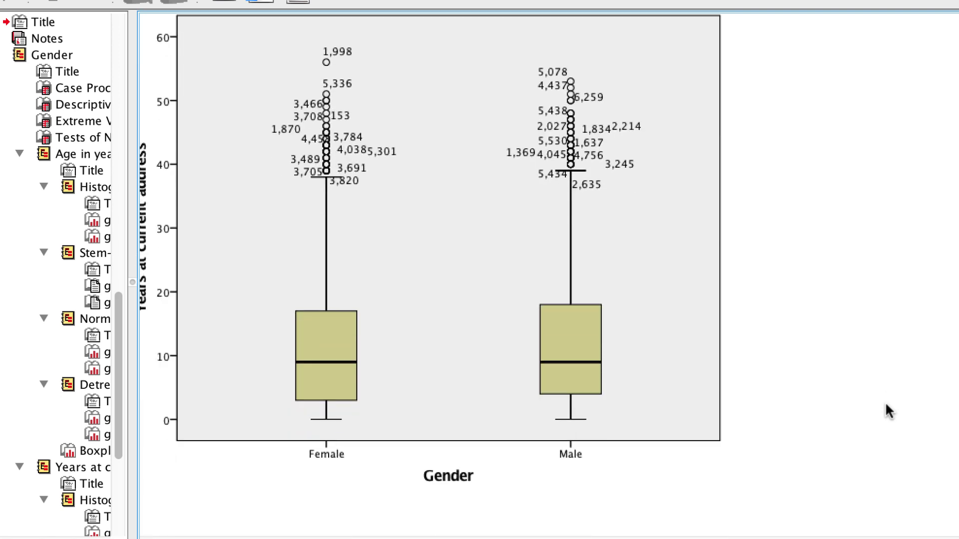